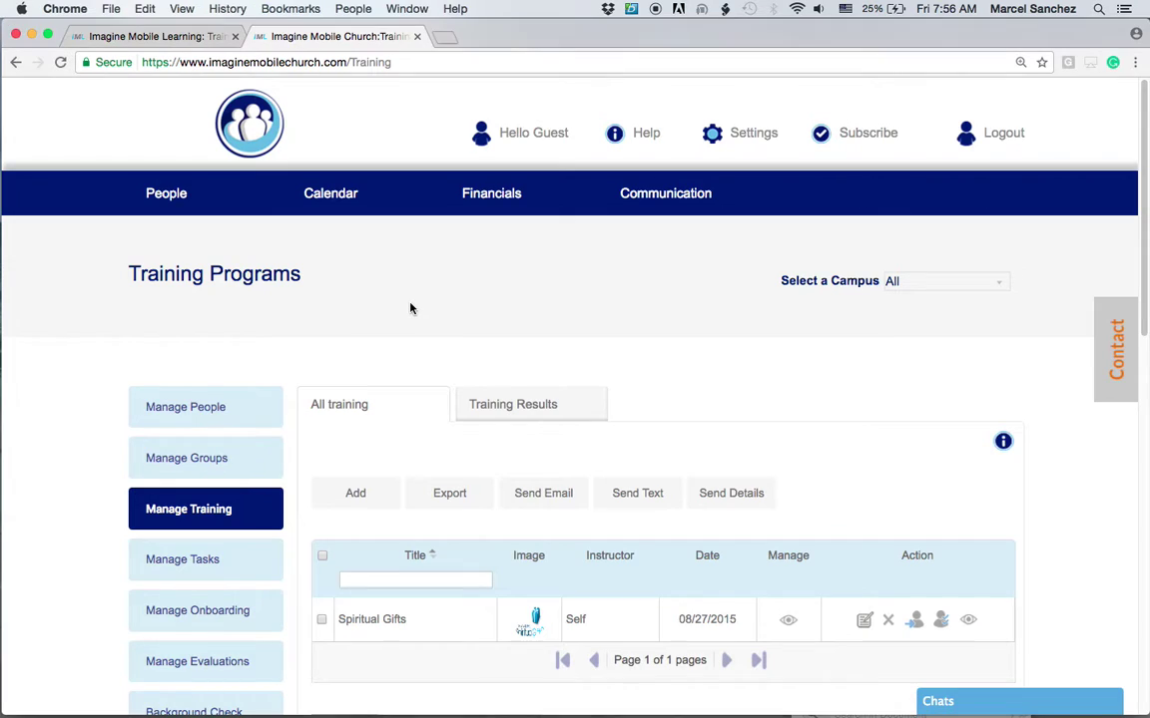
Open the Spiritual Gifts training program for managing and start a new quiz titled "Practice Quiz".
click(789, 624)
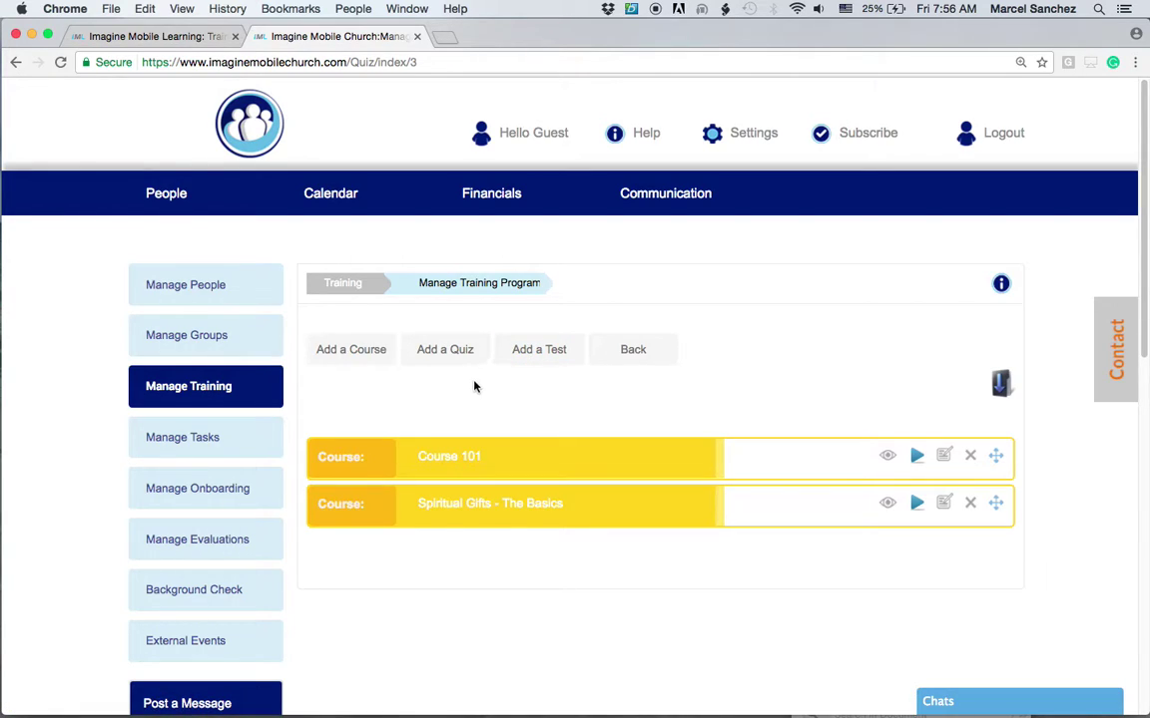
click(450, 352)
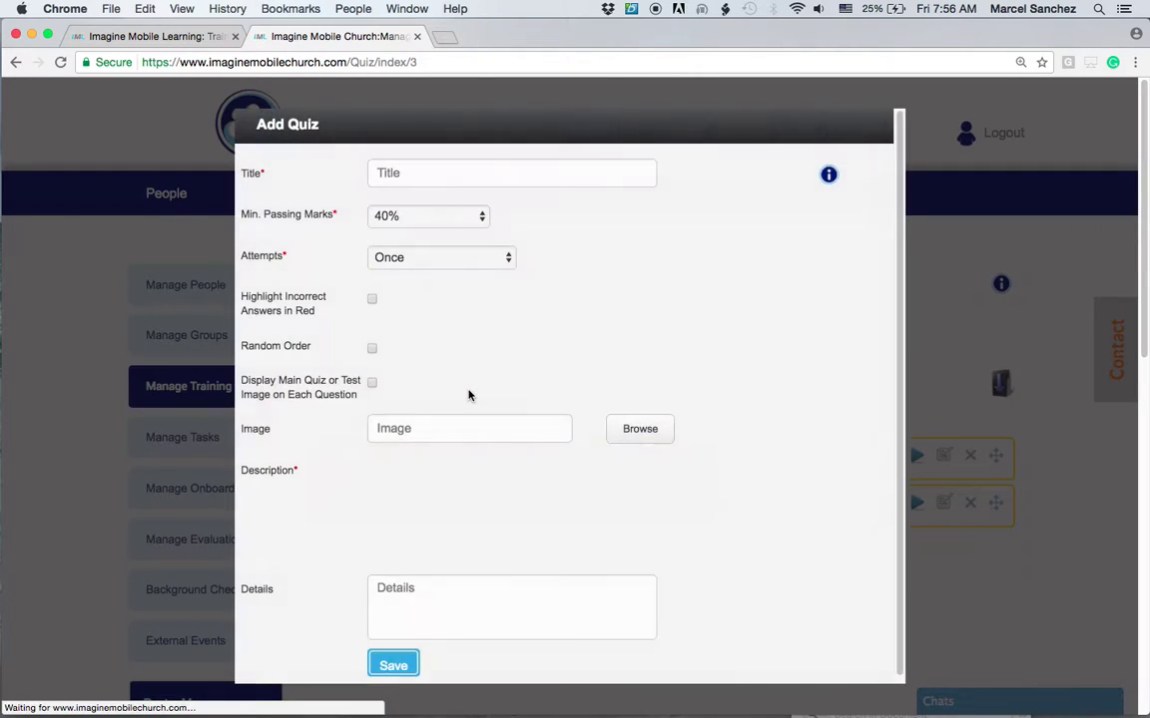
click(403, 176)
text(Practice)
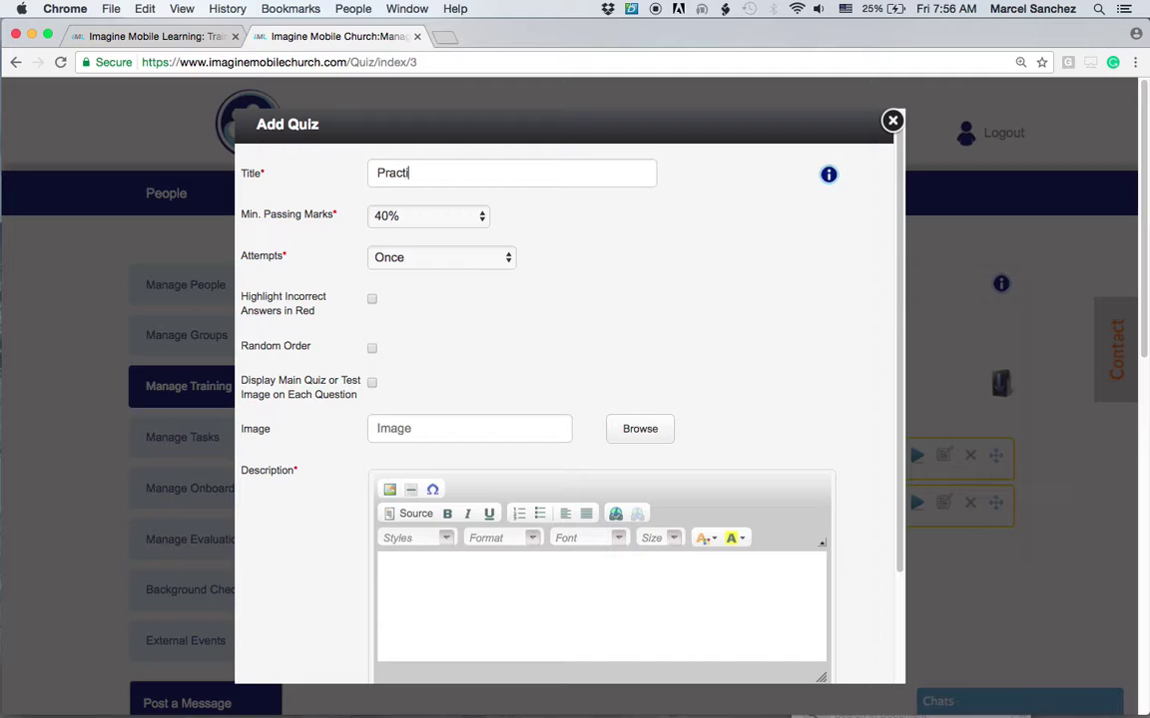
text( Quiz)
Set the quiz's minimum passing marks to 95%.
click(404, 218)
scroll(409, 377, down, 3)
scroll(409, 377, down, 5)
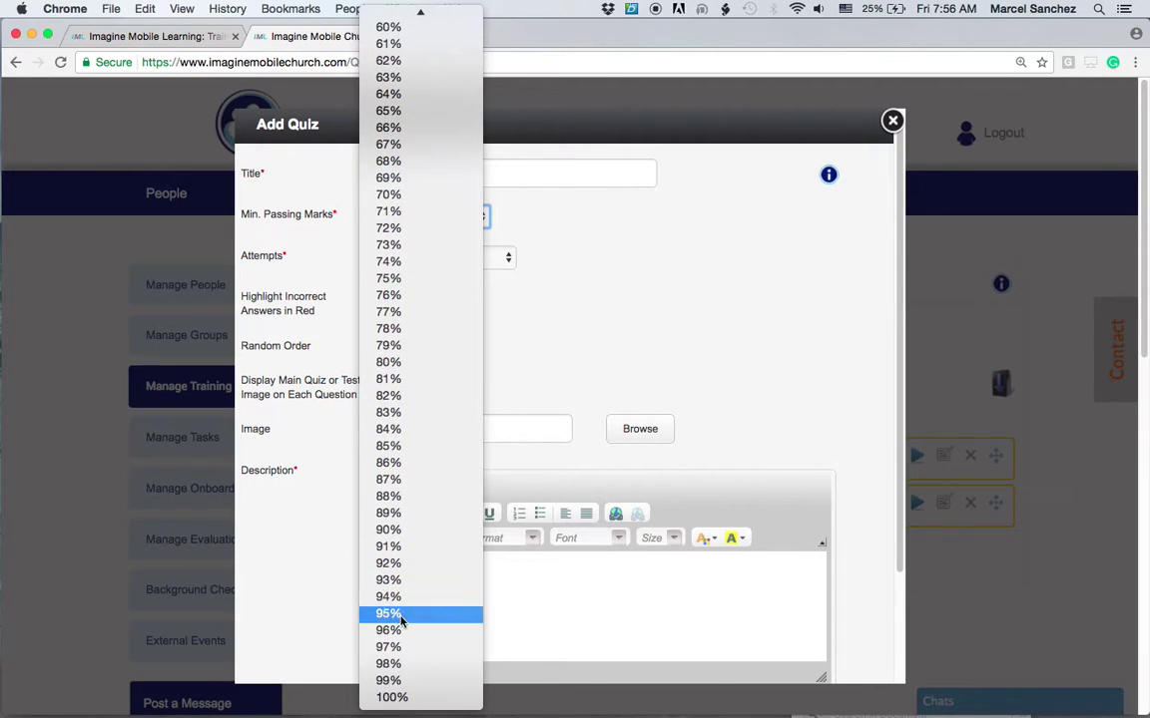
click(401, 613)
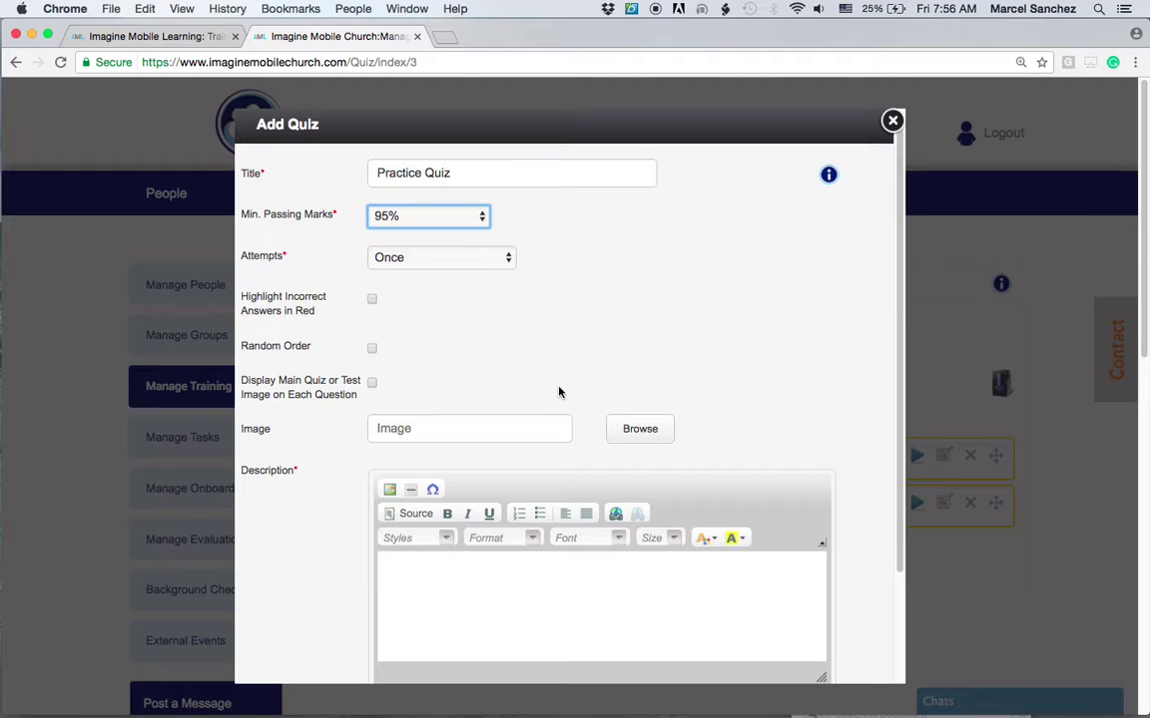
Limit the quiz attempts to a specified number of 3.
click(459, 257)
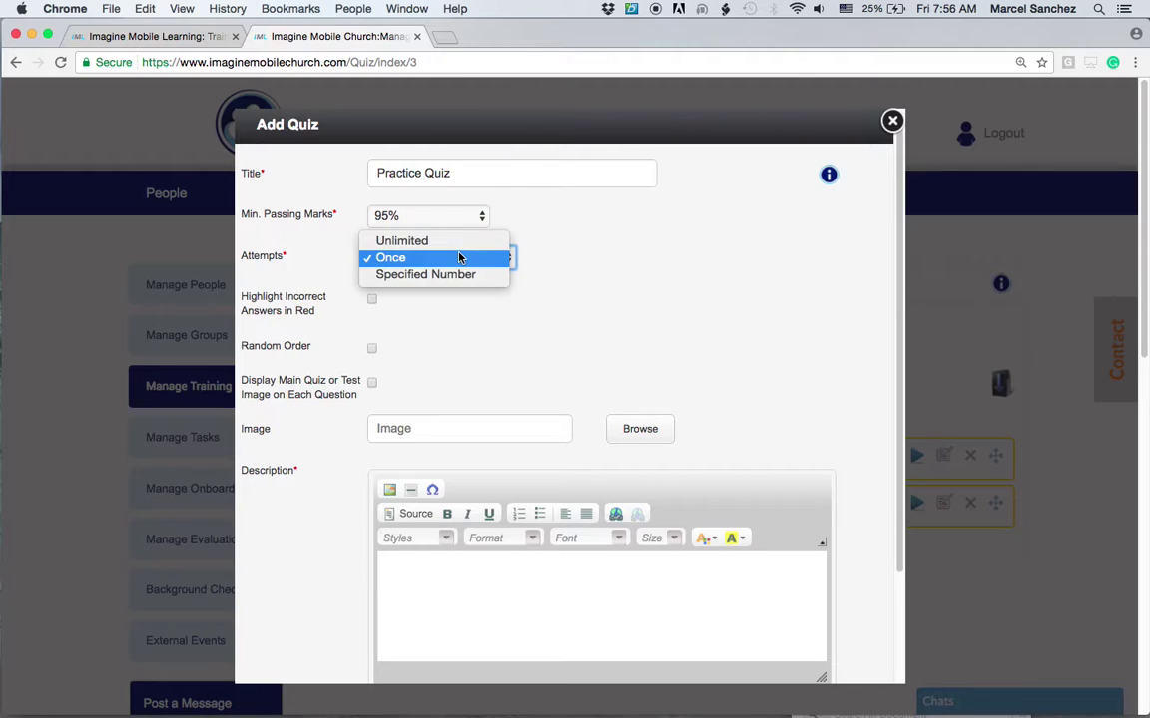
click(456, 242)
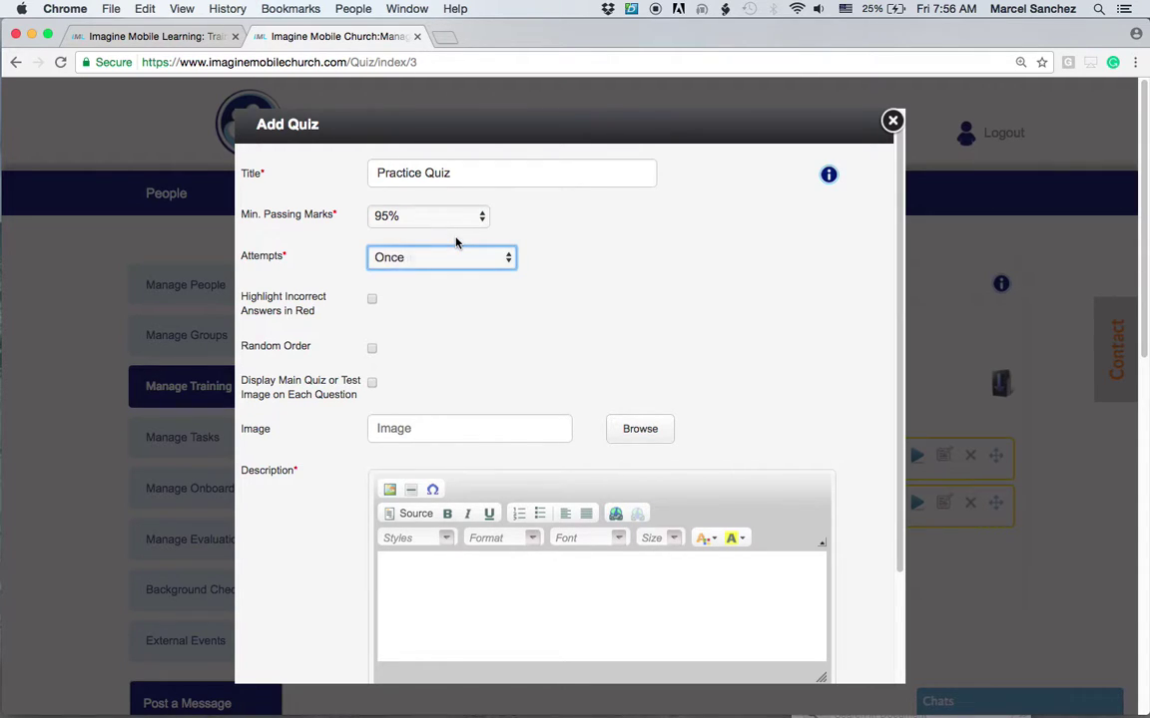
click(445, 258)
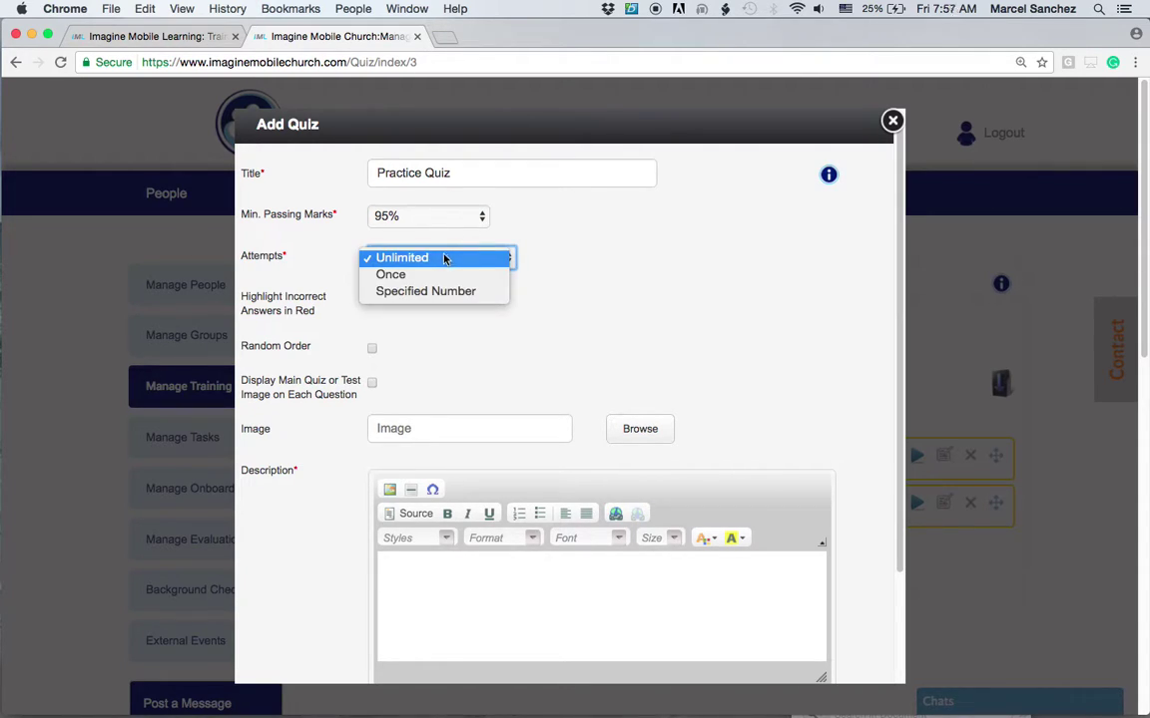
click(425, 291)
click(552, 256)
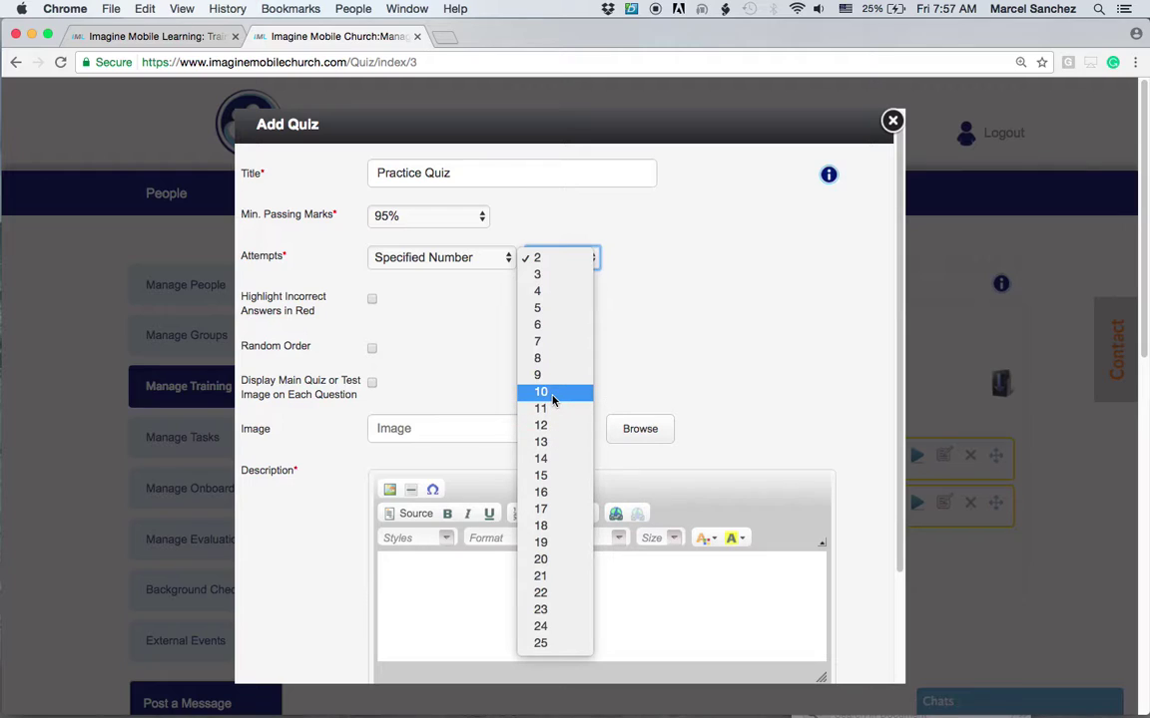
click(544, 274)
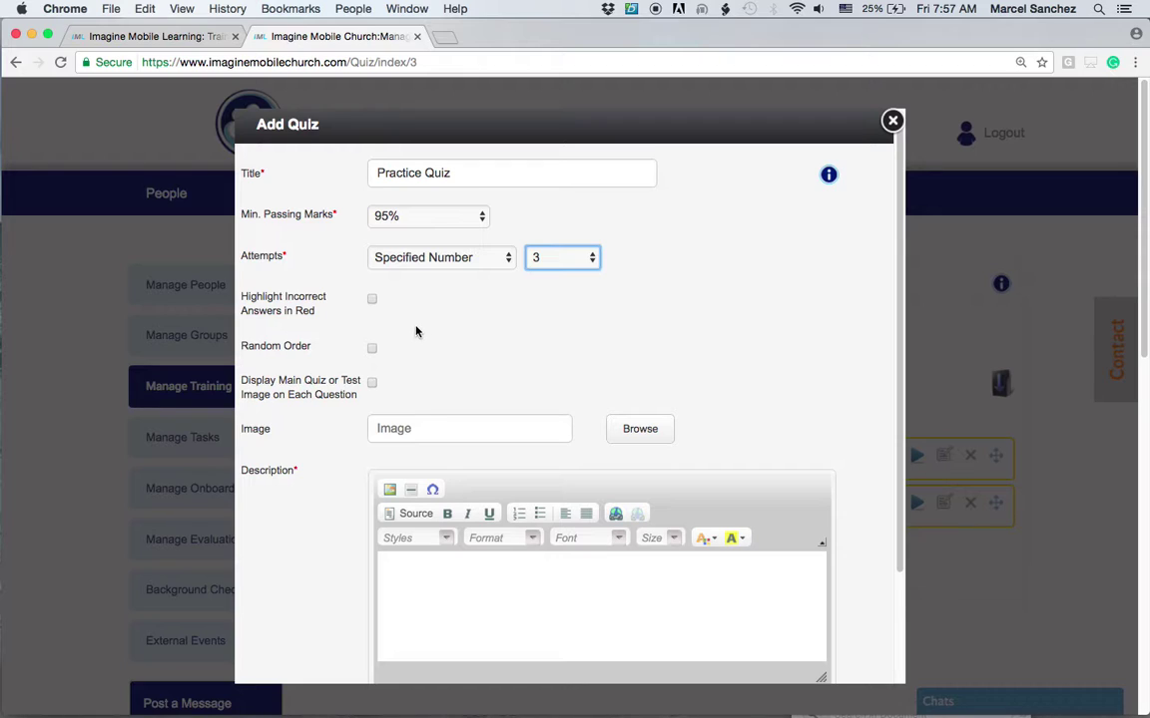
Enable highlighting incorrect answers in red, random order, and displaying the main quiz image on each question.
click(371, 298)
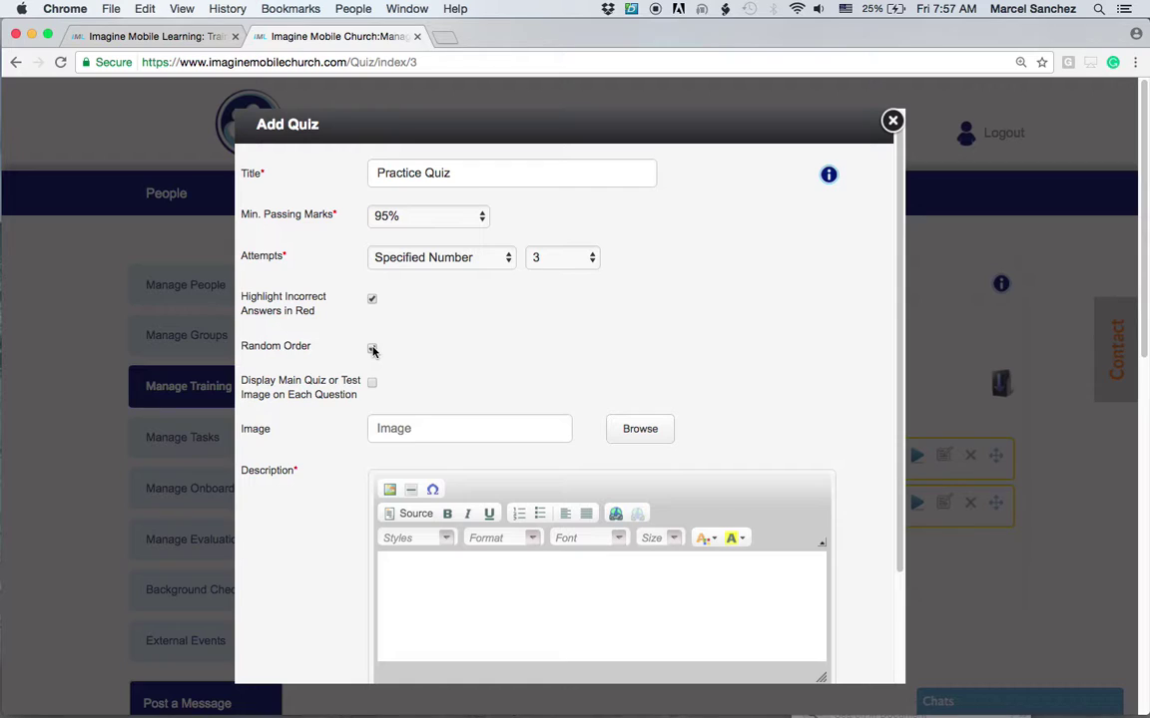
click(373, 350)
scroll(786, 463, down, 1)
scroll(786, 463, down, 3)
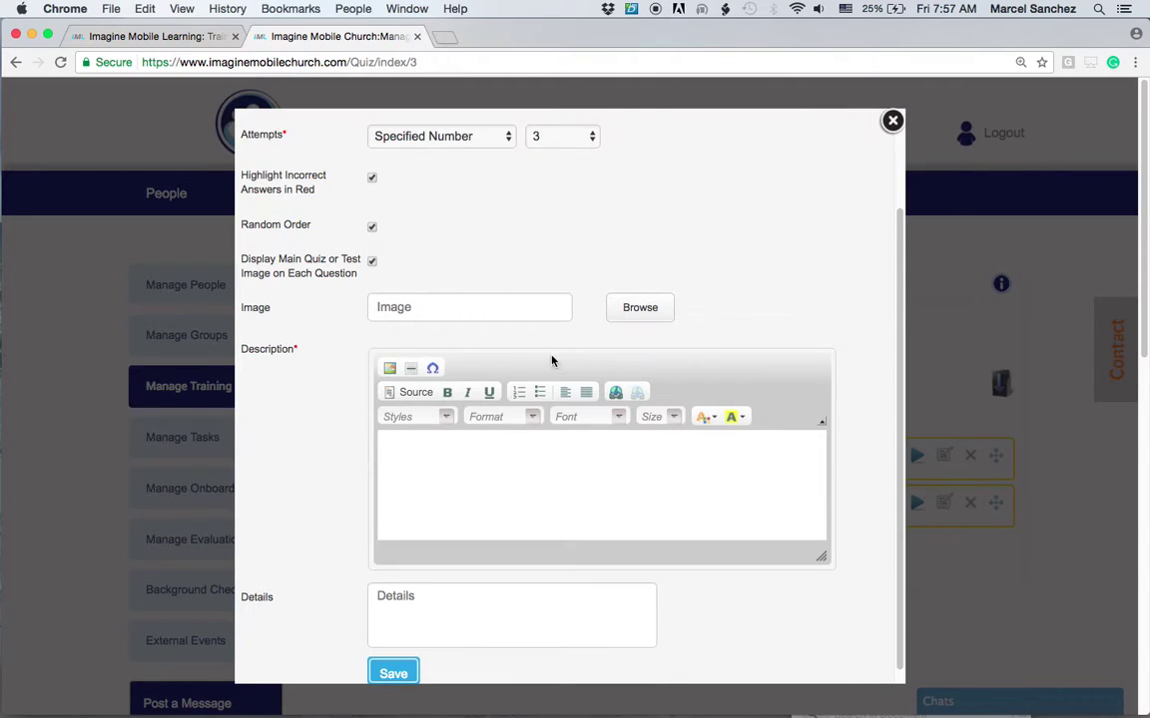
Enter "Test" as the quiz description and save the quiz.
click(454, 499)
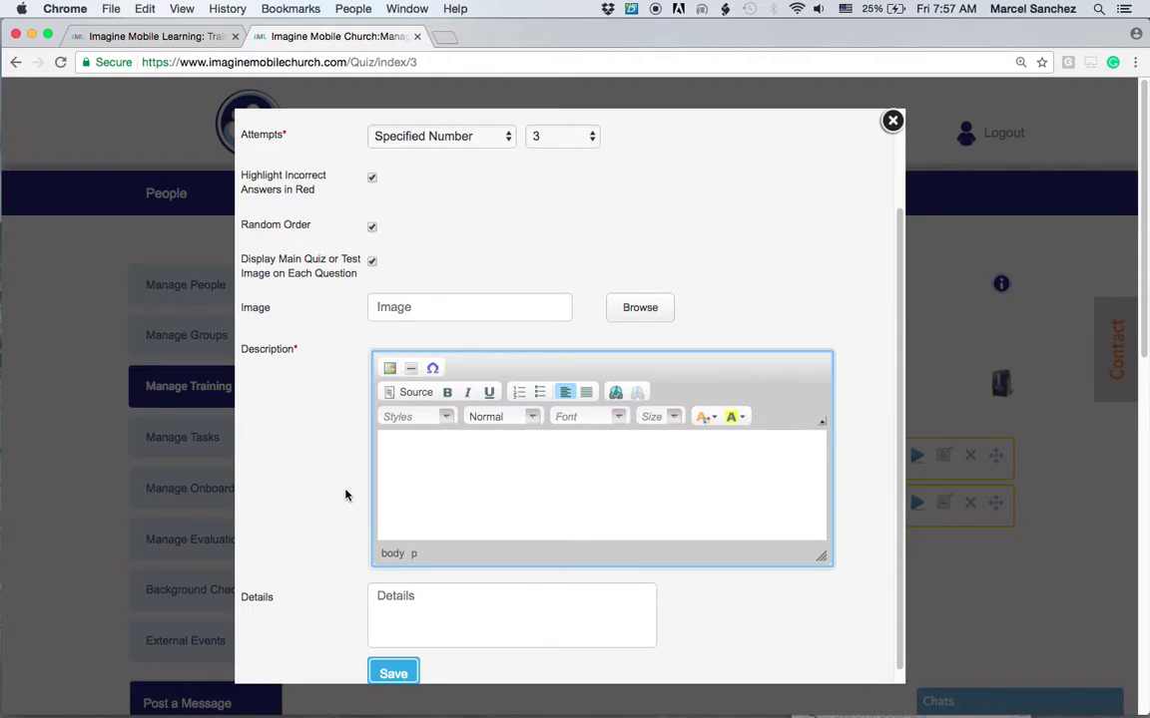
scroll(346, 495, down, 2)
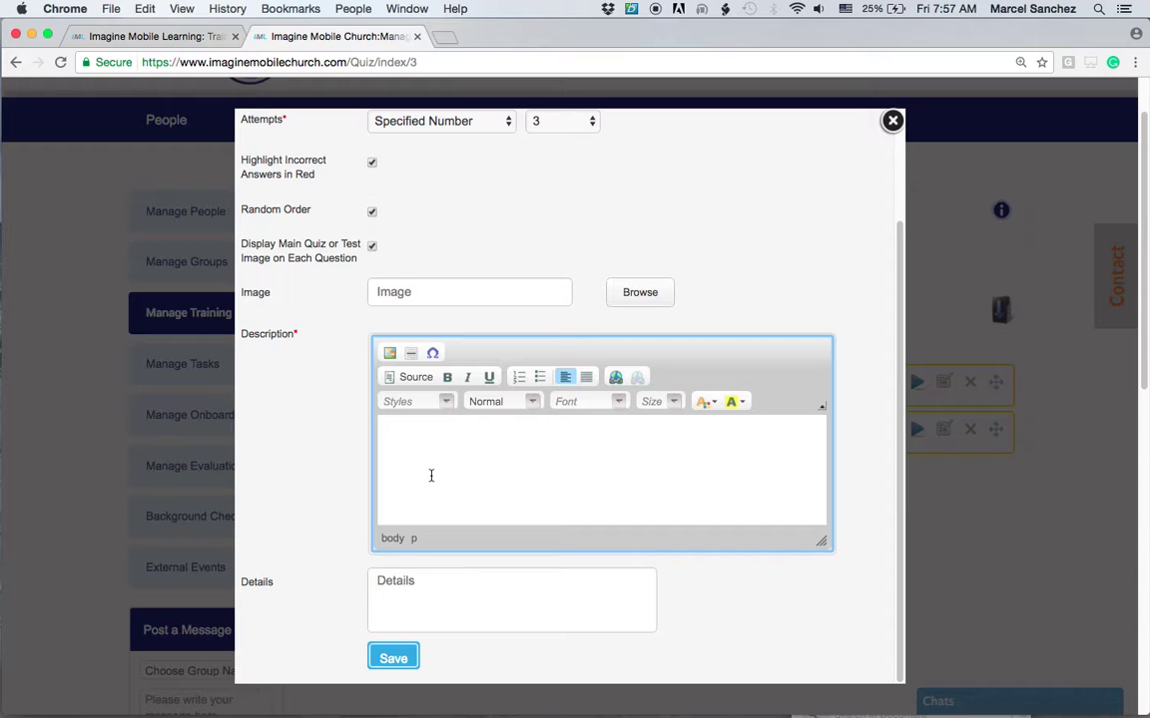
click(429, 579)
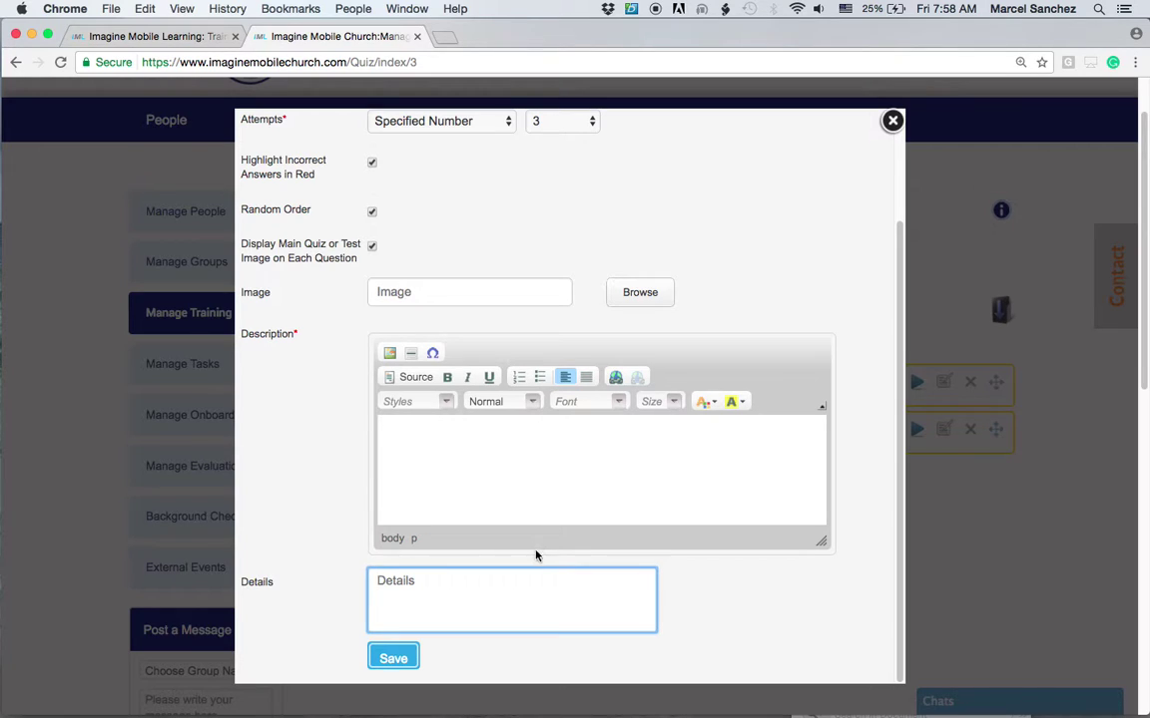
click(465, 448)
text(Test)
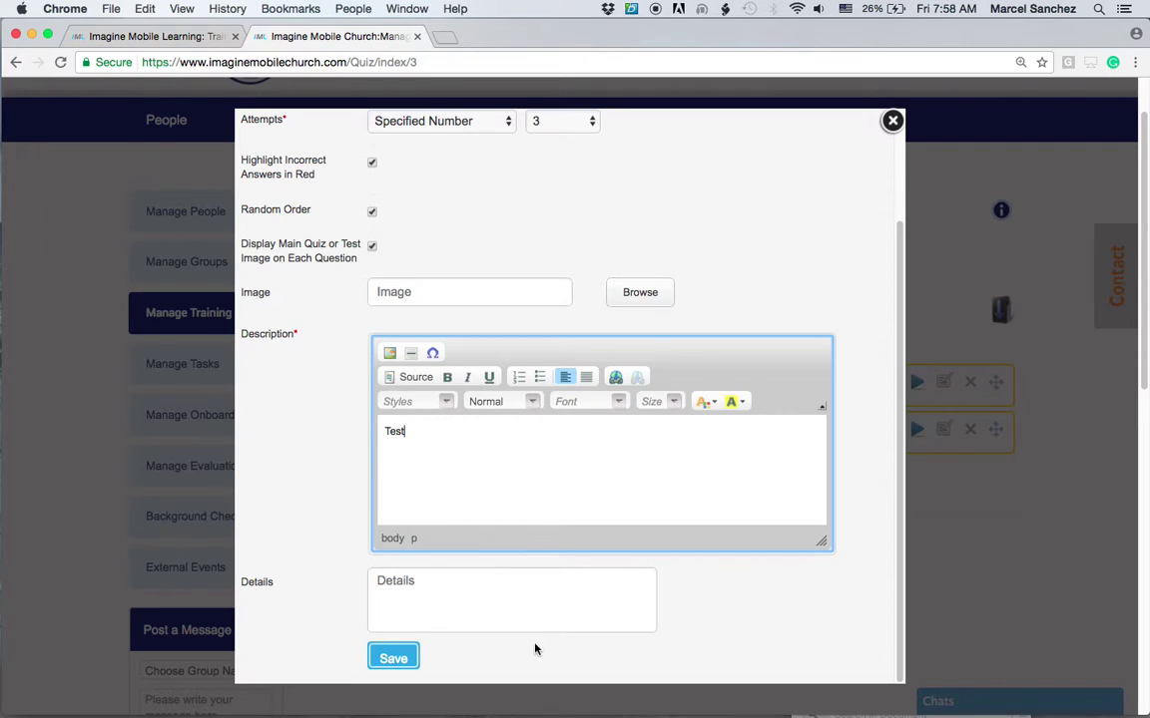
scroll(535, 644, up, 5)
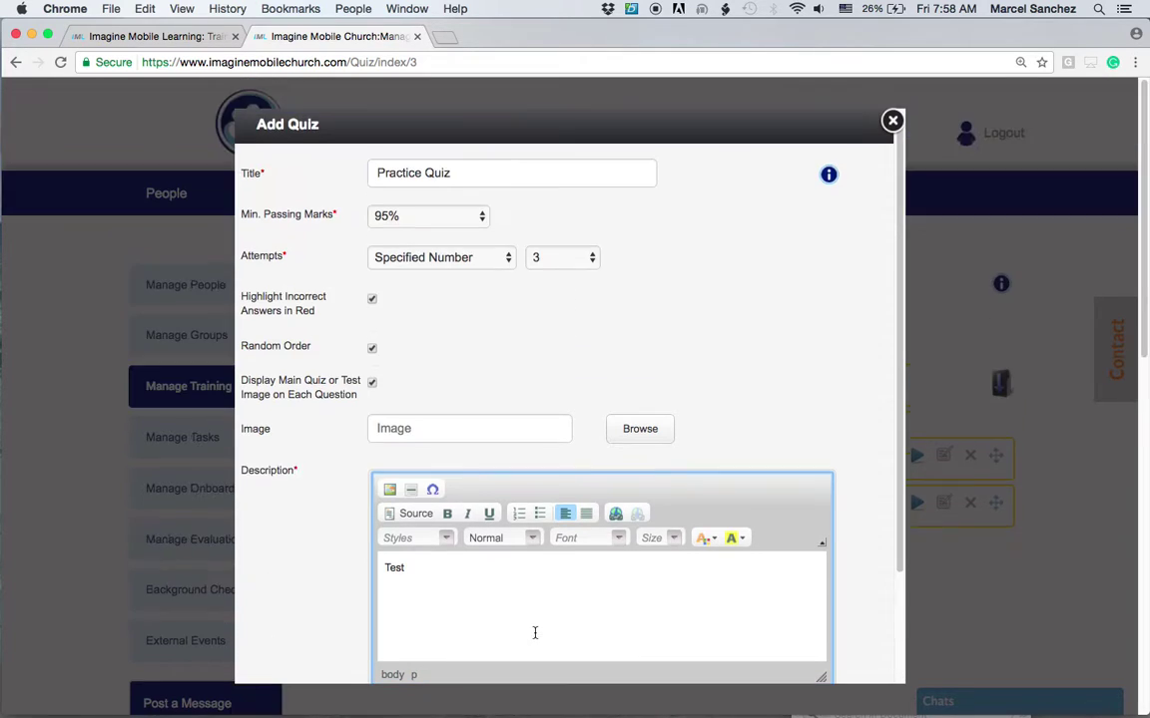
scroll(534, 630, down, 5)
click(394, 657)
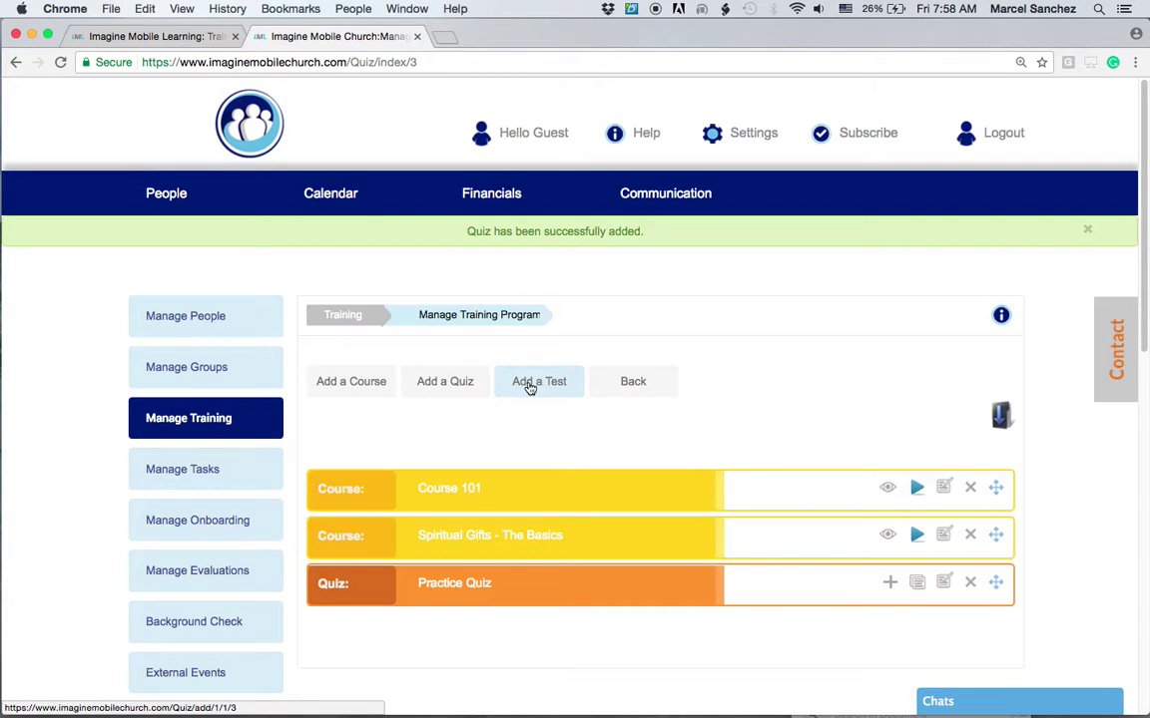
Start a new multiple choice question in the Practice Quiz, ready for entering the question text.
scroll(733, 634, down, 3)
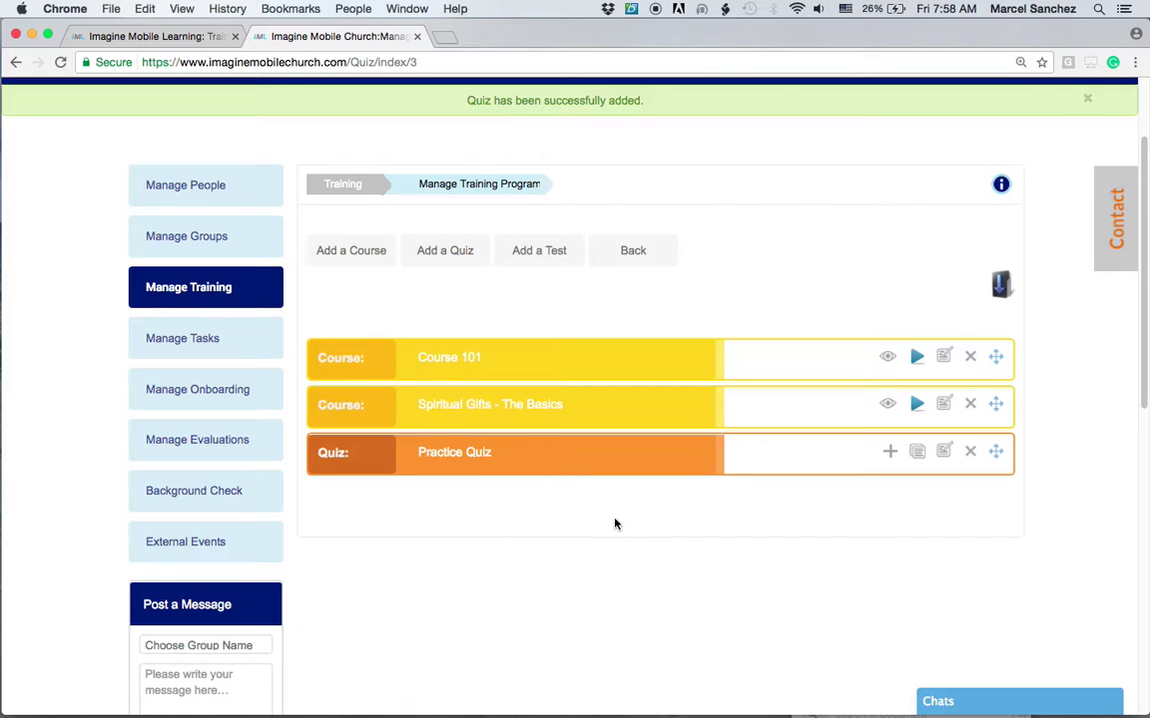
click(890, 454)
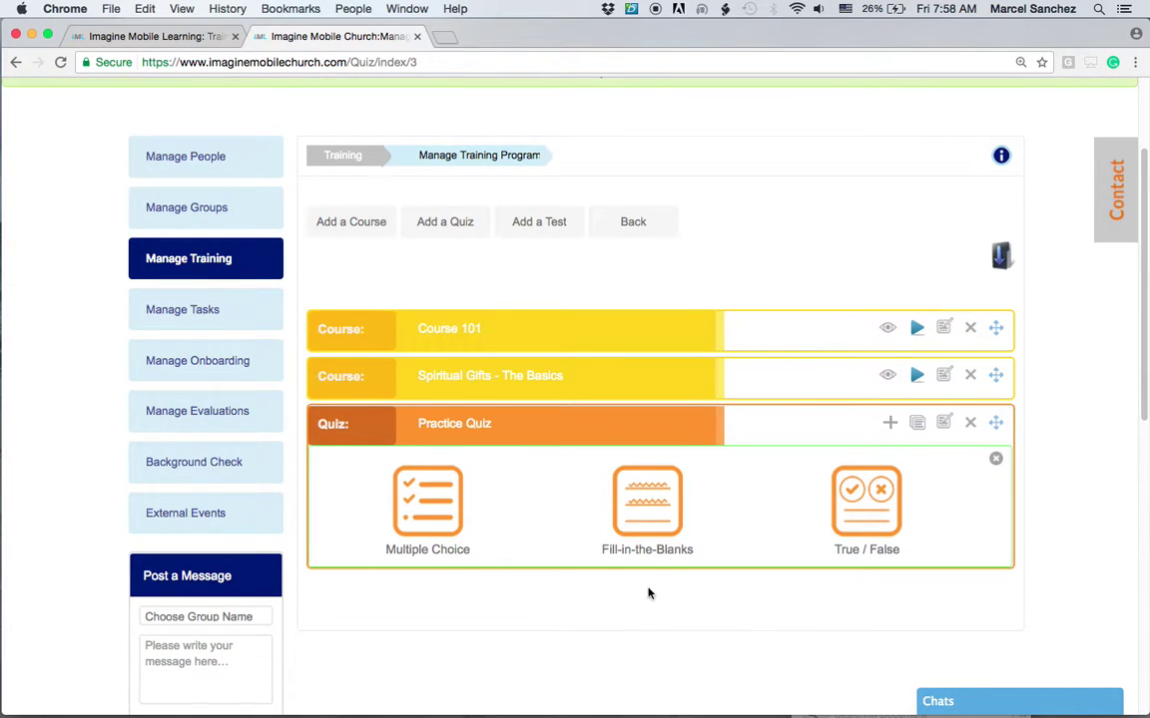
click(439, 501)
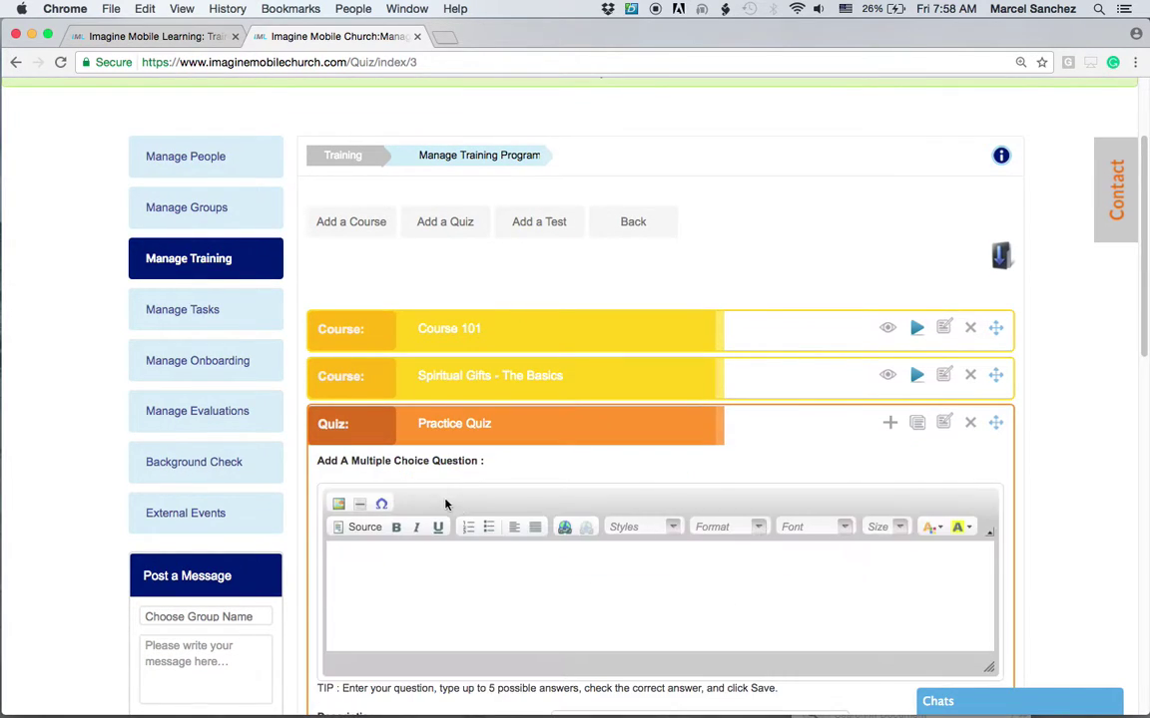
scroll(1050, 588, down, 3)
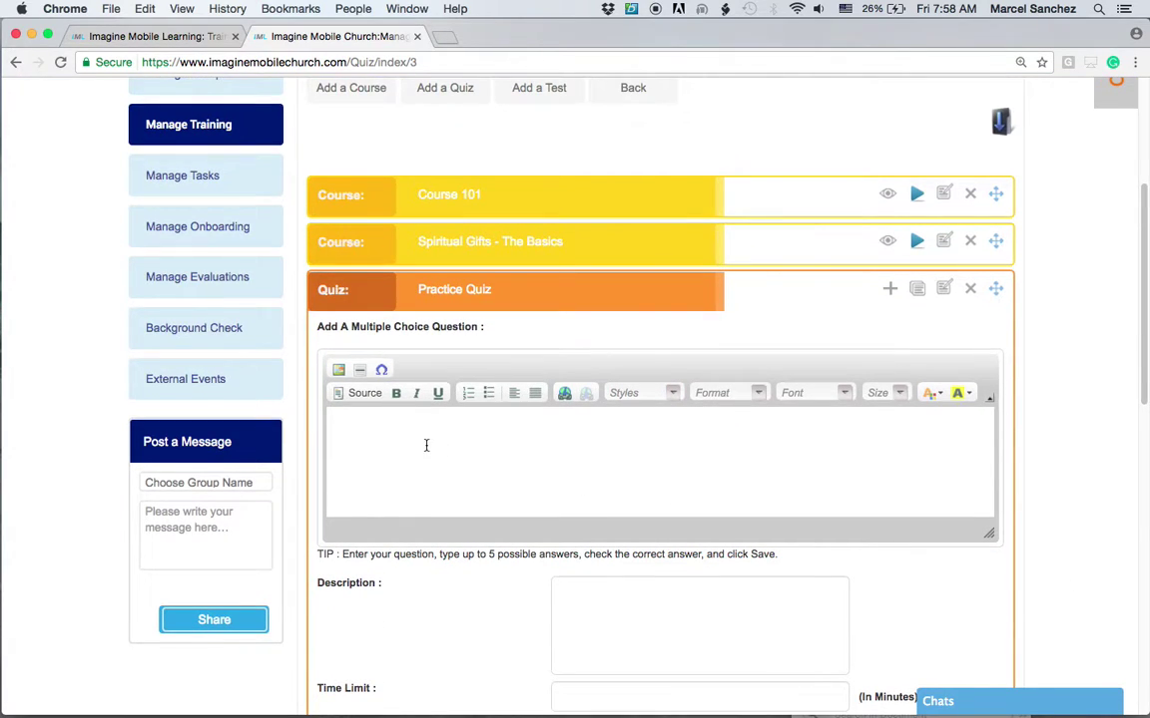
click(408, 434)
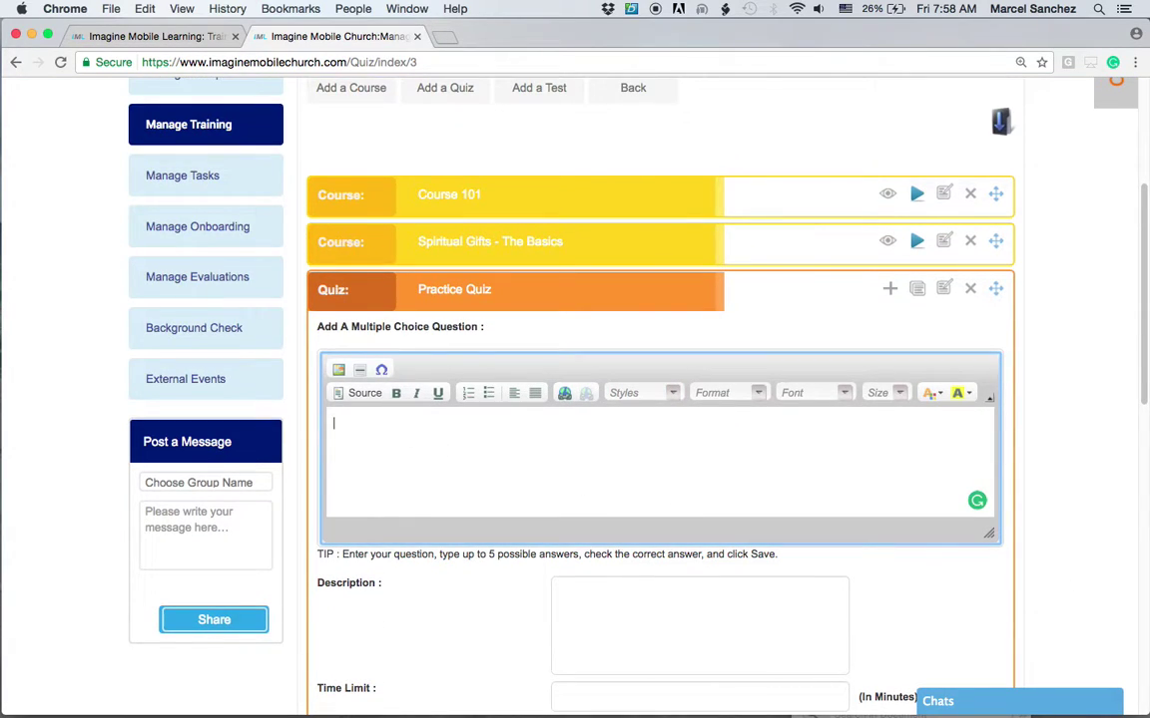
text(The)
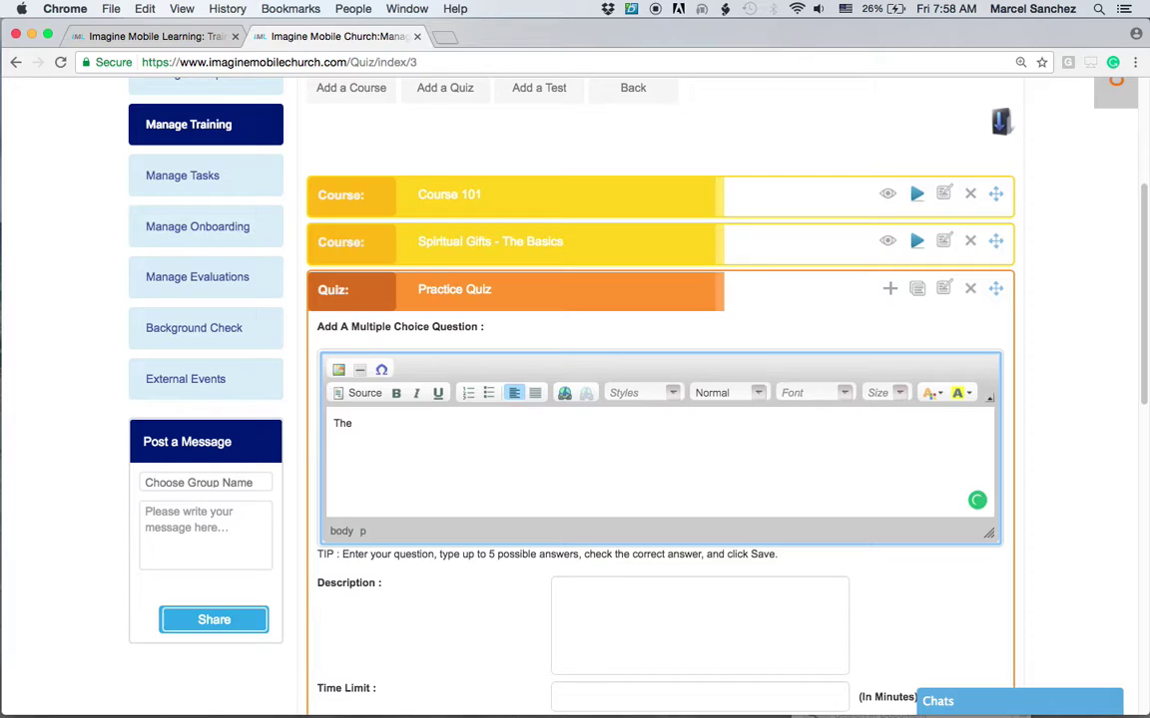
text( color of)
key(BackSpace)
key(BackSpace)
key(BackSpace)
key(BackSpace)
key(BackSpace)
key(BackSpace)
key(BackSpace)
key(BackSpace)
key(BackSpace)
key(BackSpace)
key(BackSpace)
key(BackSpace)
Enter the question "What is the color of the sun?" with the description "The sun is a great sight to behold.".
text(What is the color of the sun)
click(611, 611)
text(The sun)
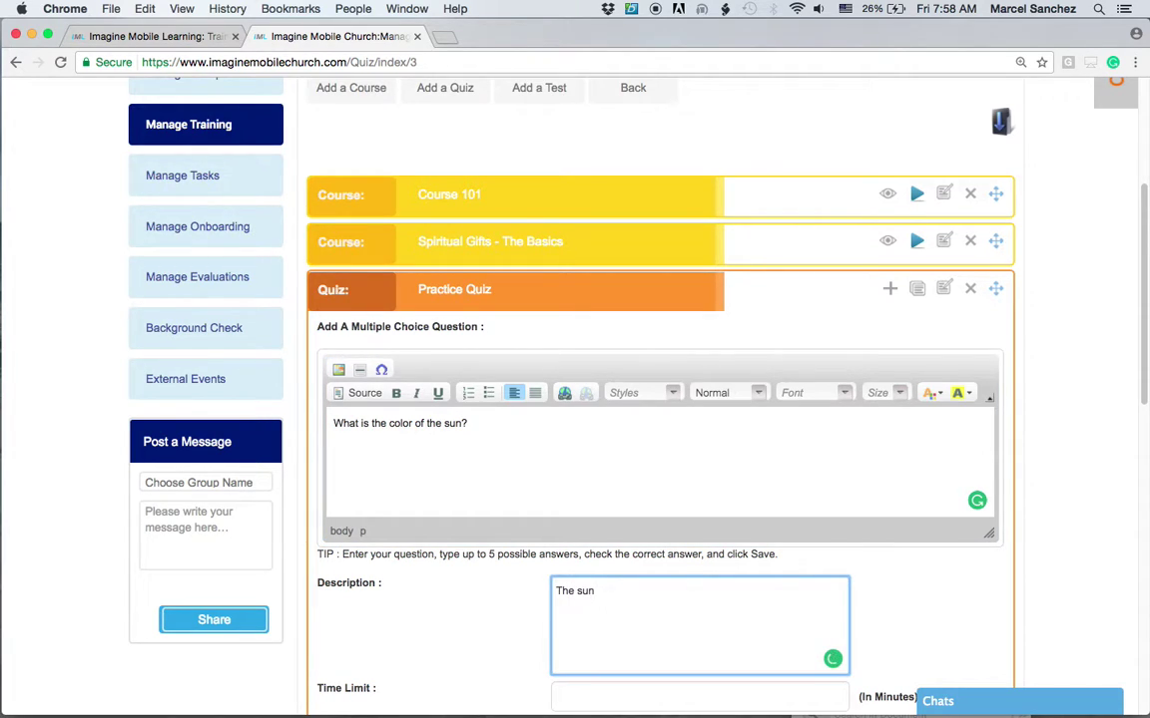
text( is a great sight to behold.)
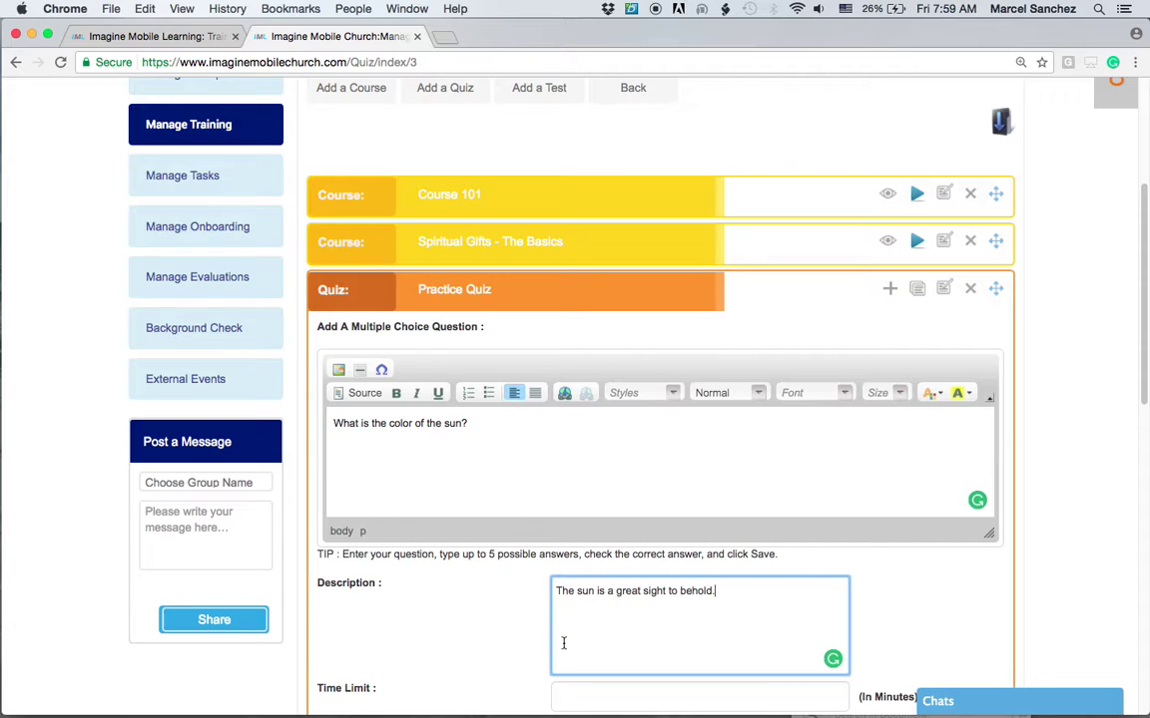
Set the question's time limit to 1 minute.
scroll(574, 646, down, 4)
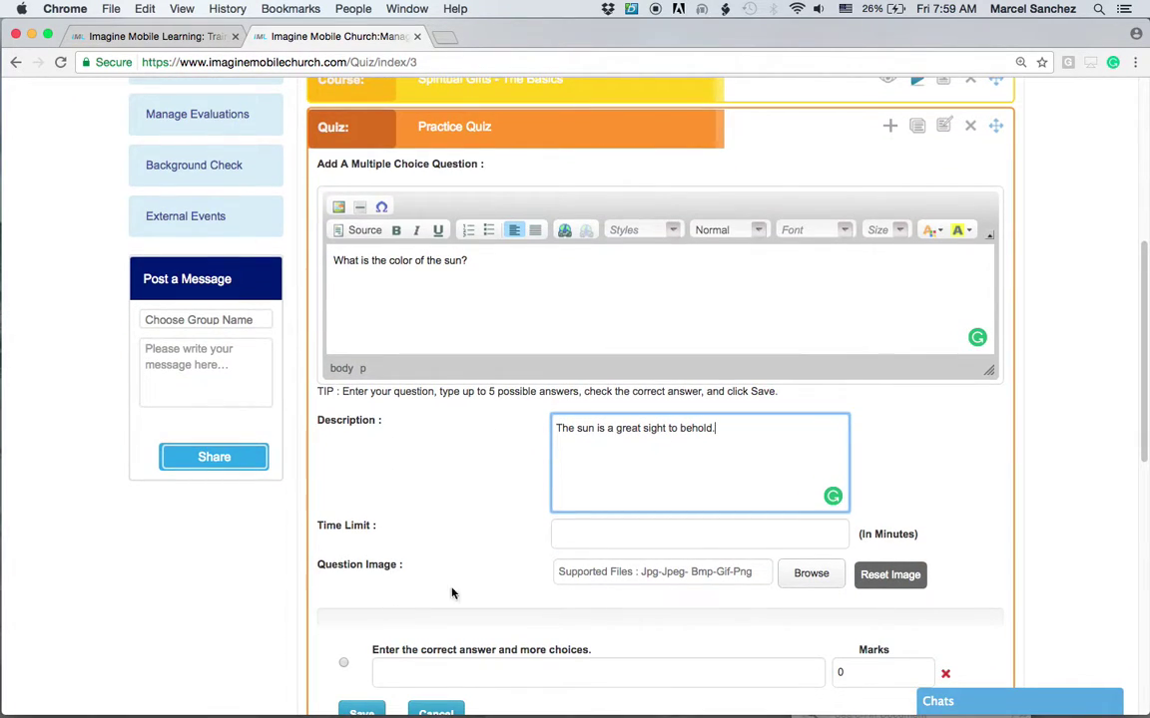
click(610, 545)
text(1)
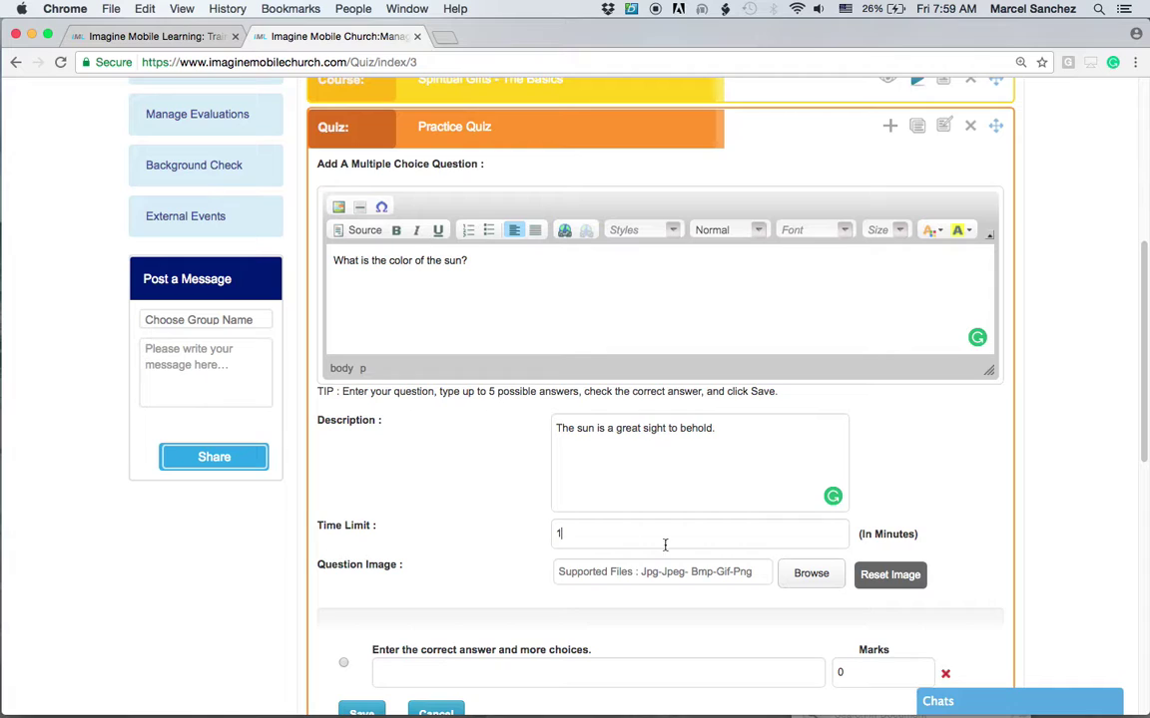
Enter "Green" and "Yellow" as the first two answer choices.
scroll(1013, 593, down, 2)
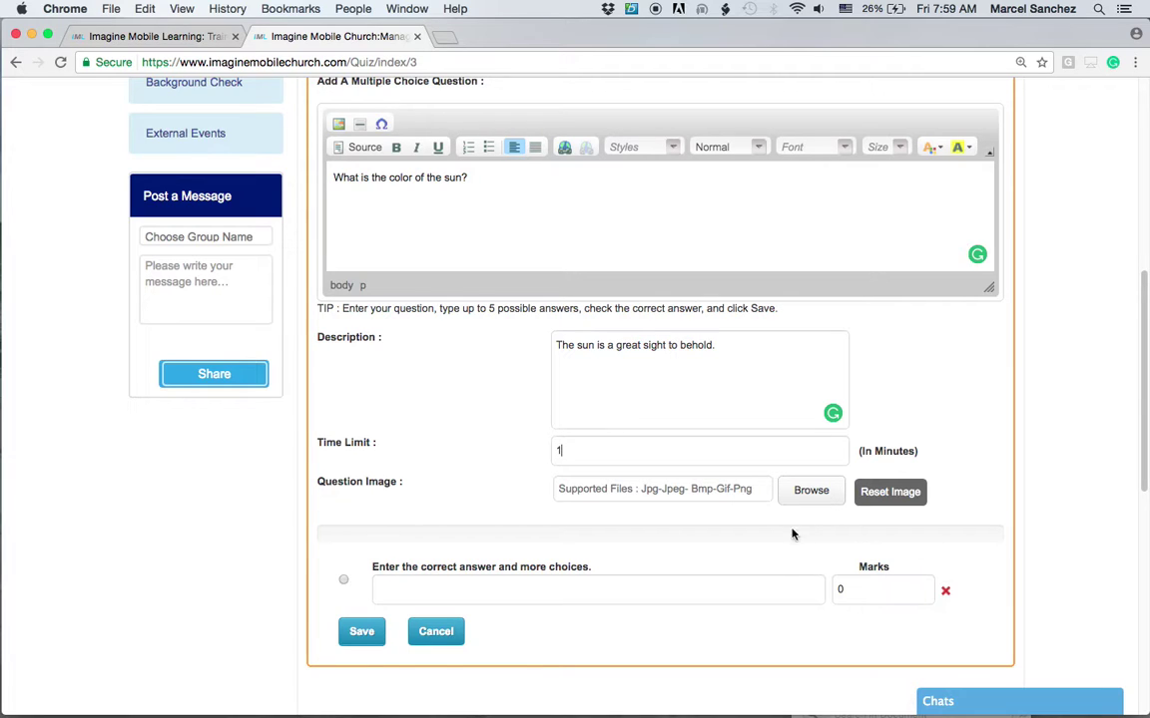
scroll(759, 623, down, 1)
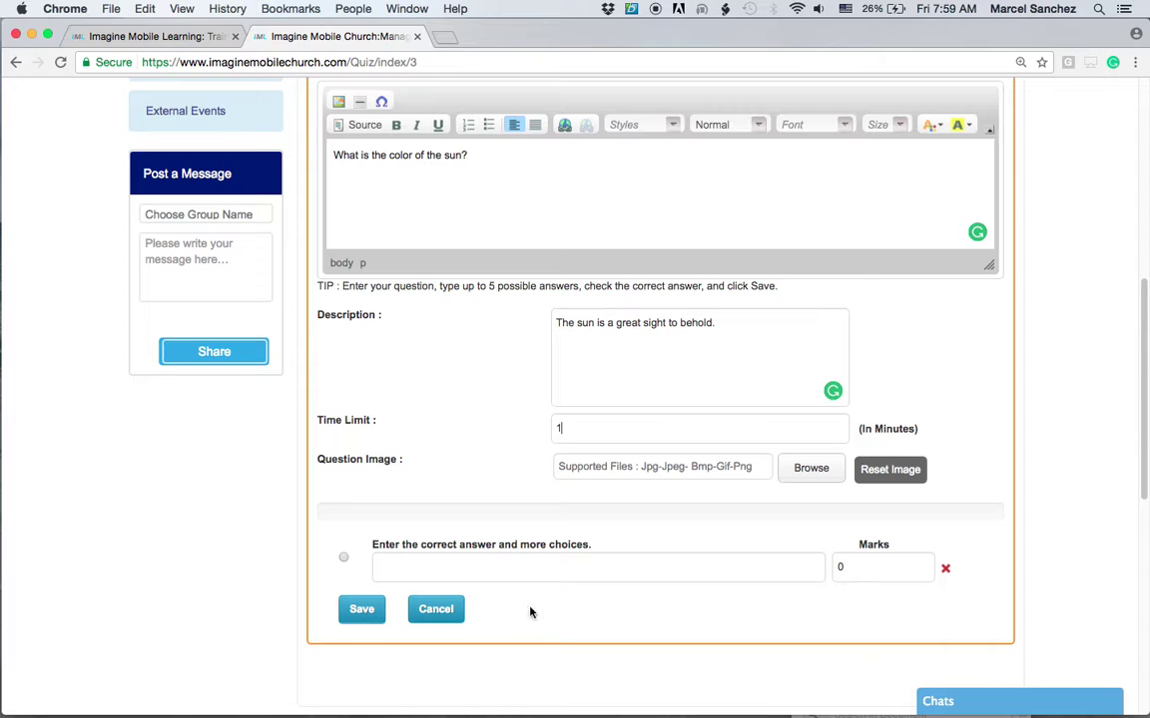
click(487, 569)
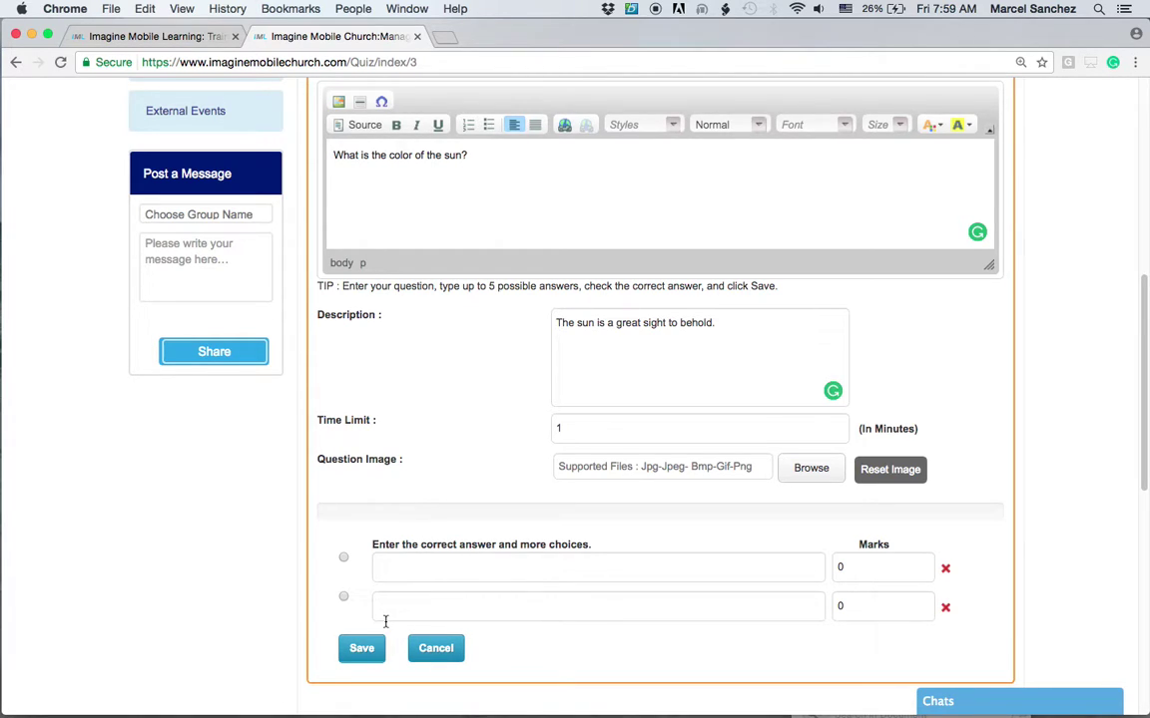
click(414, 568)
text(Green)
click(401, 613)
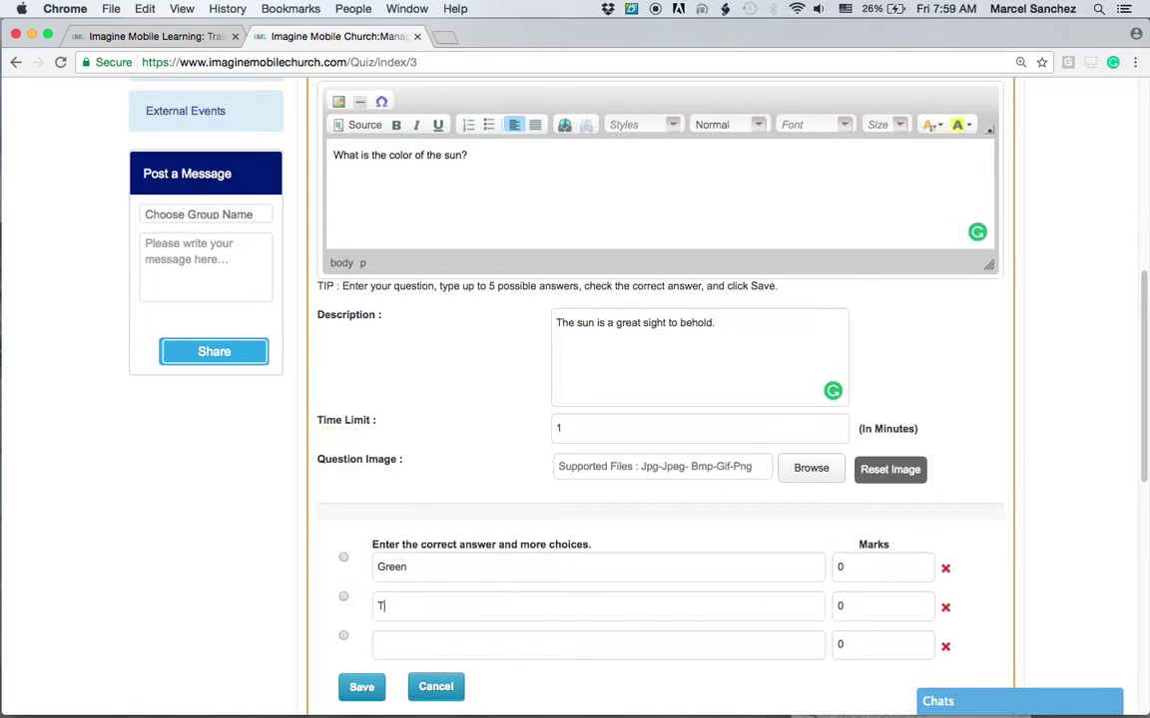
text(ow)
Mark Yellow as the correct answer and give it 10 marks.
click(343, 598)
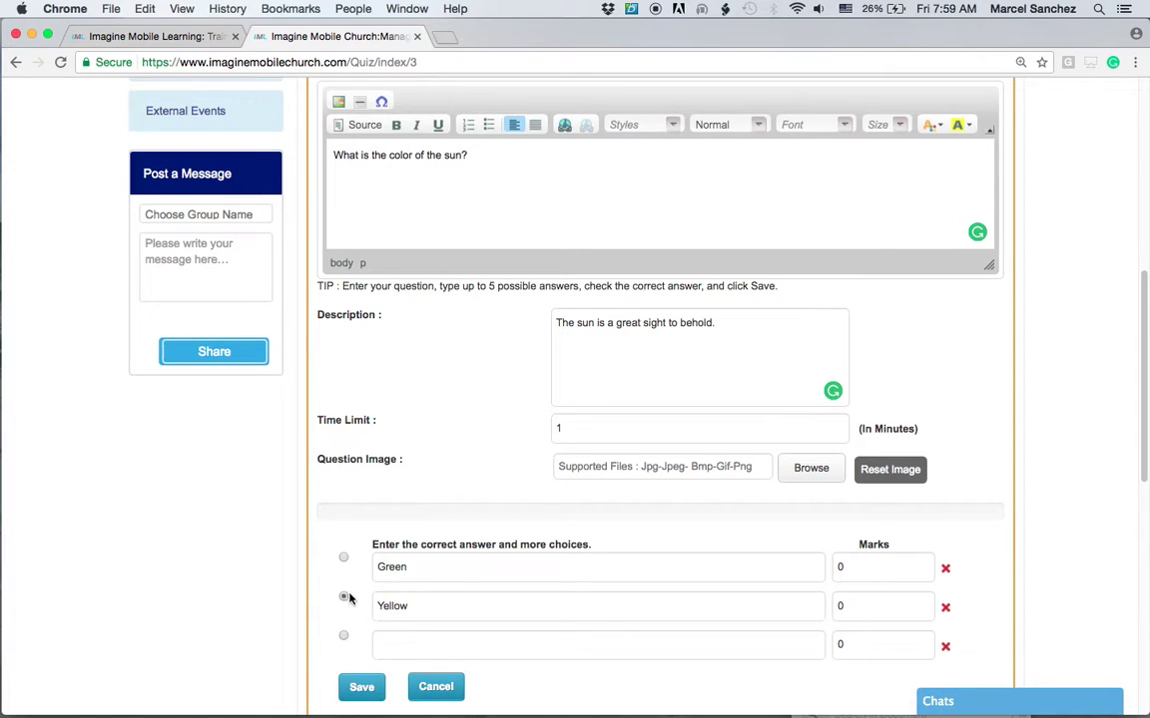
click(851, 610)
key(BackSpace)
Enter "Purple" and "Red" as the third and fourth answer choices.
click(426, 645)
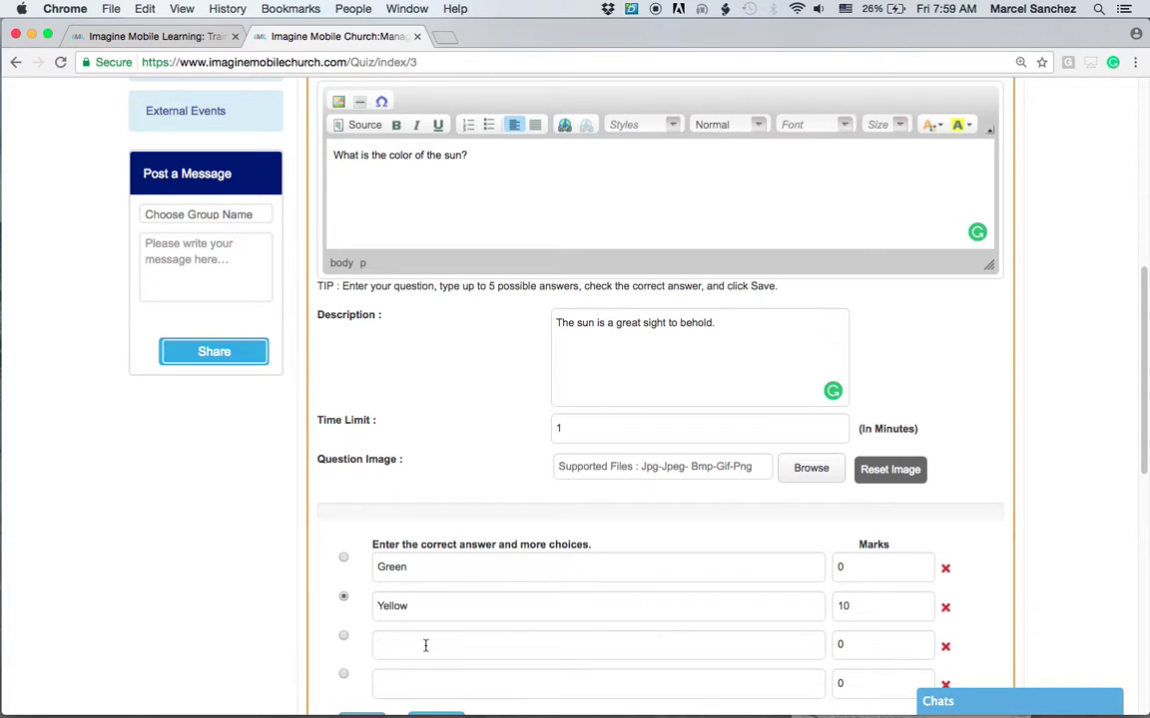
text(Purple)
click(426, 682)
text(Red)
scroll(448, 675, down, 3)
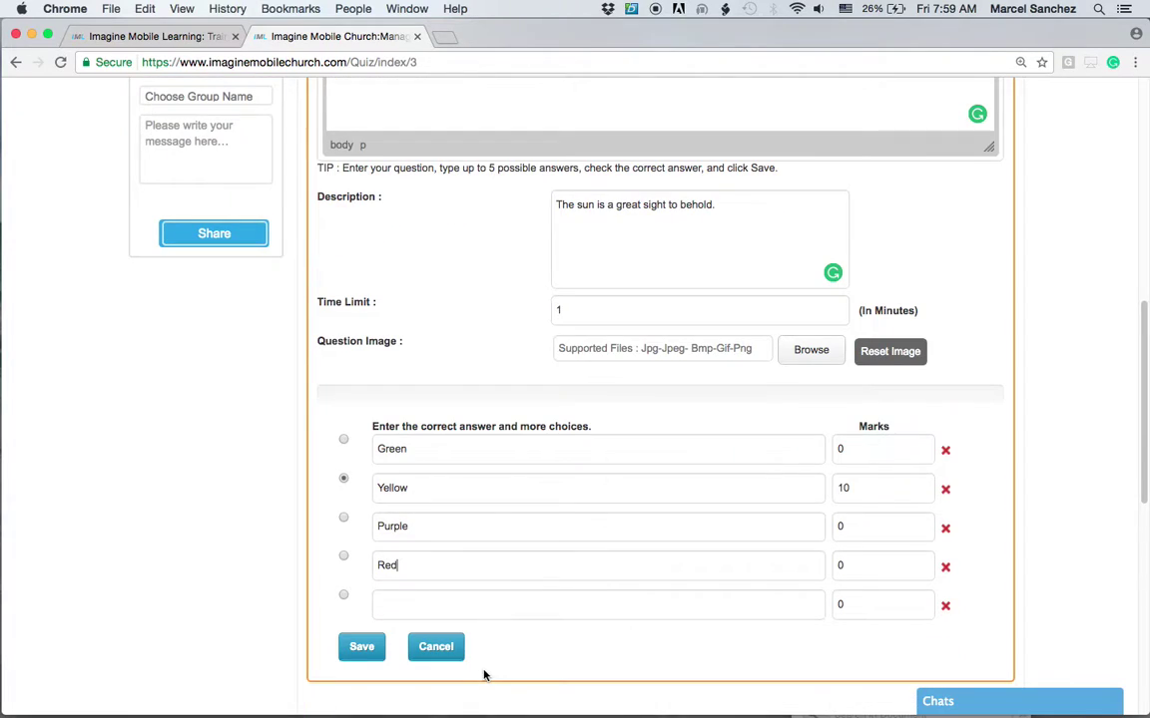
Remove the empty fifth answer choice and save the multiple choice question.
click(946, 608)
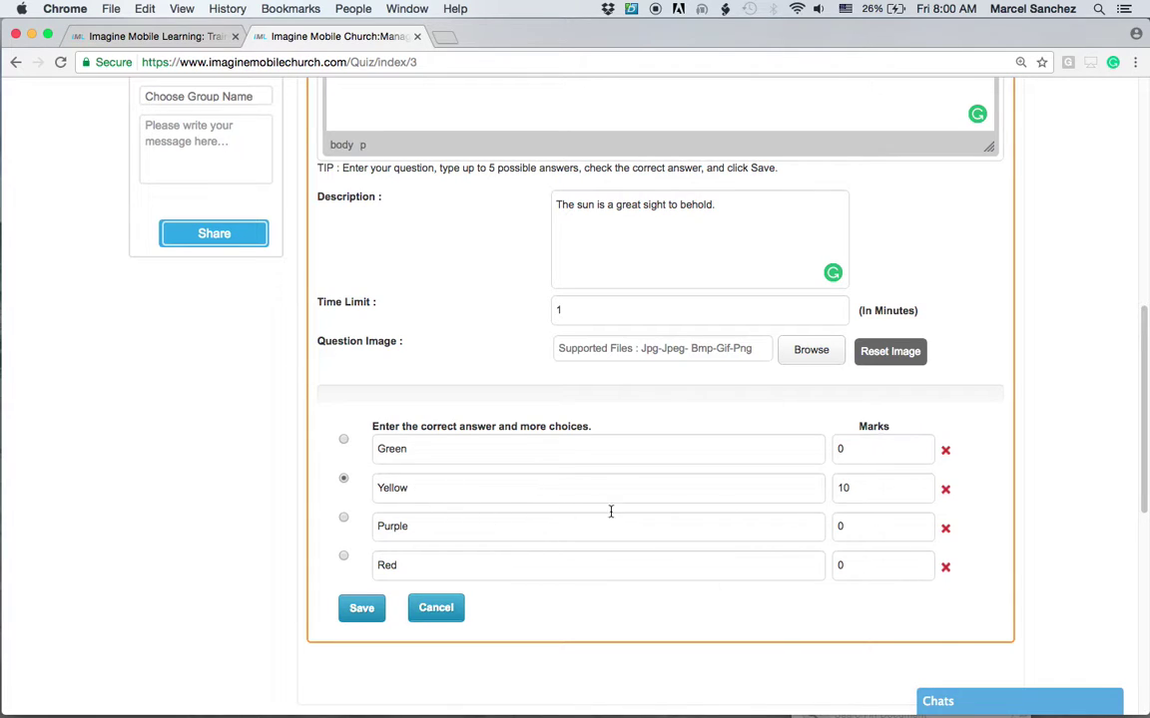
click(361, 609)
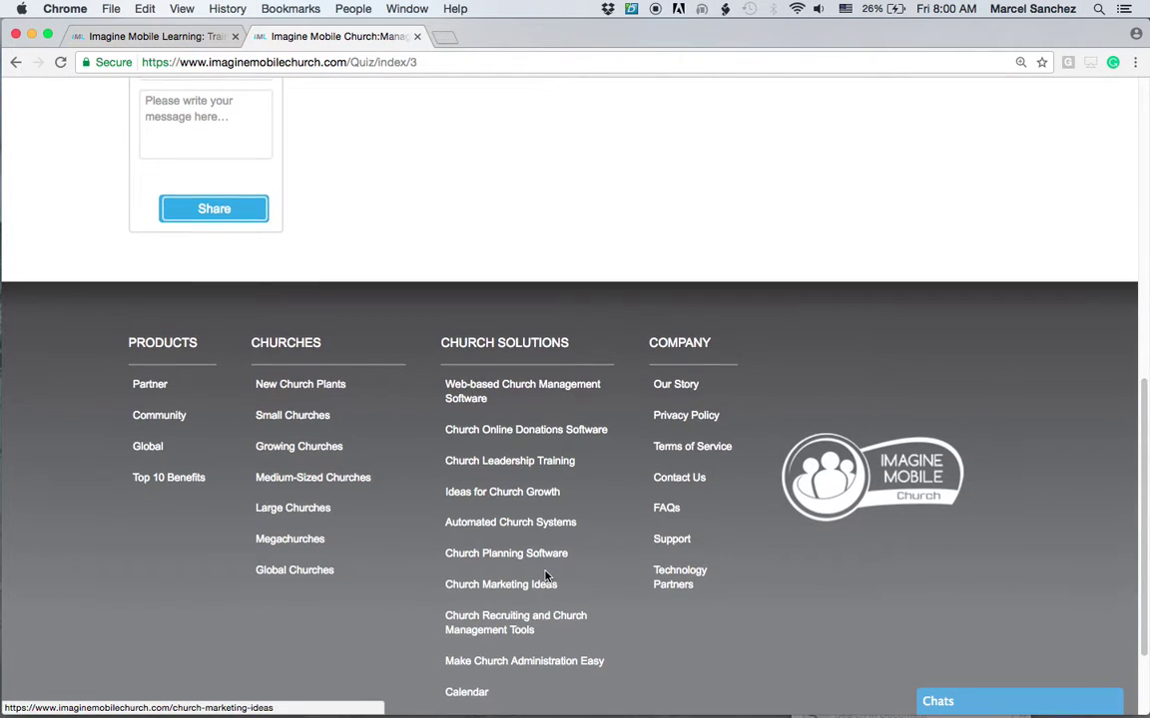
Show the Practice Quiz's questions and look at the file attachment options for the sun question.
scroll(545, 576, up, 5)
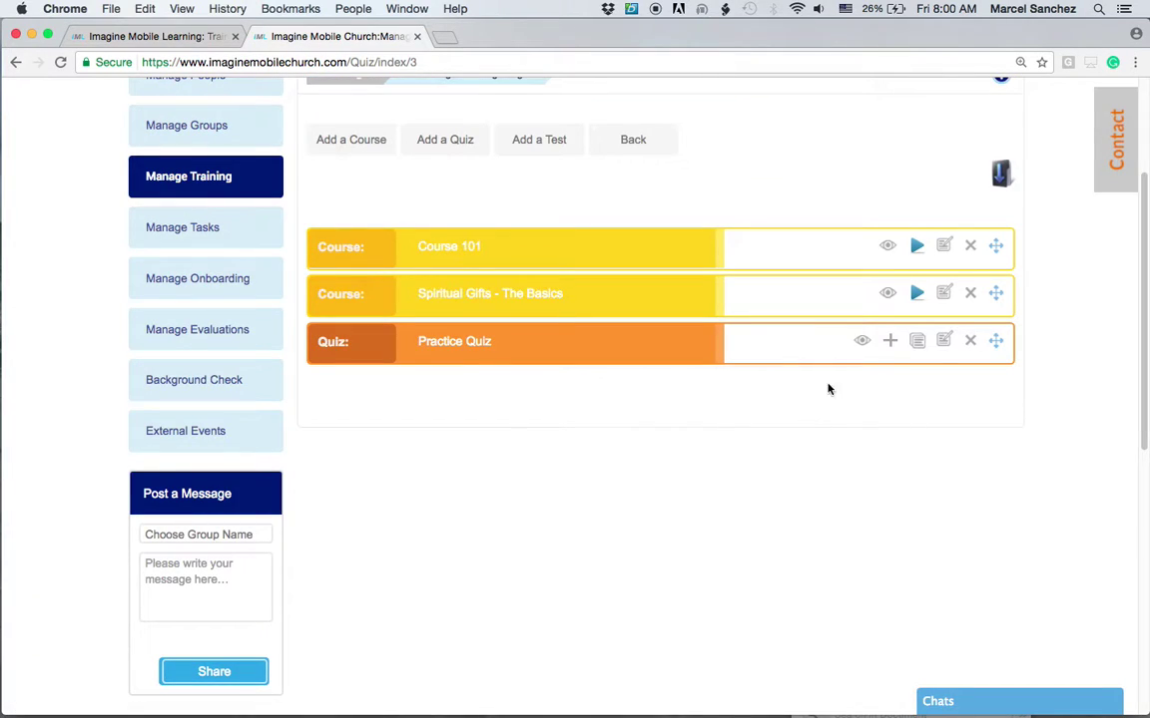
click(862, 343)
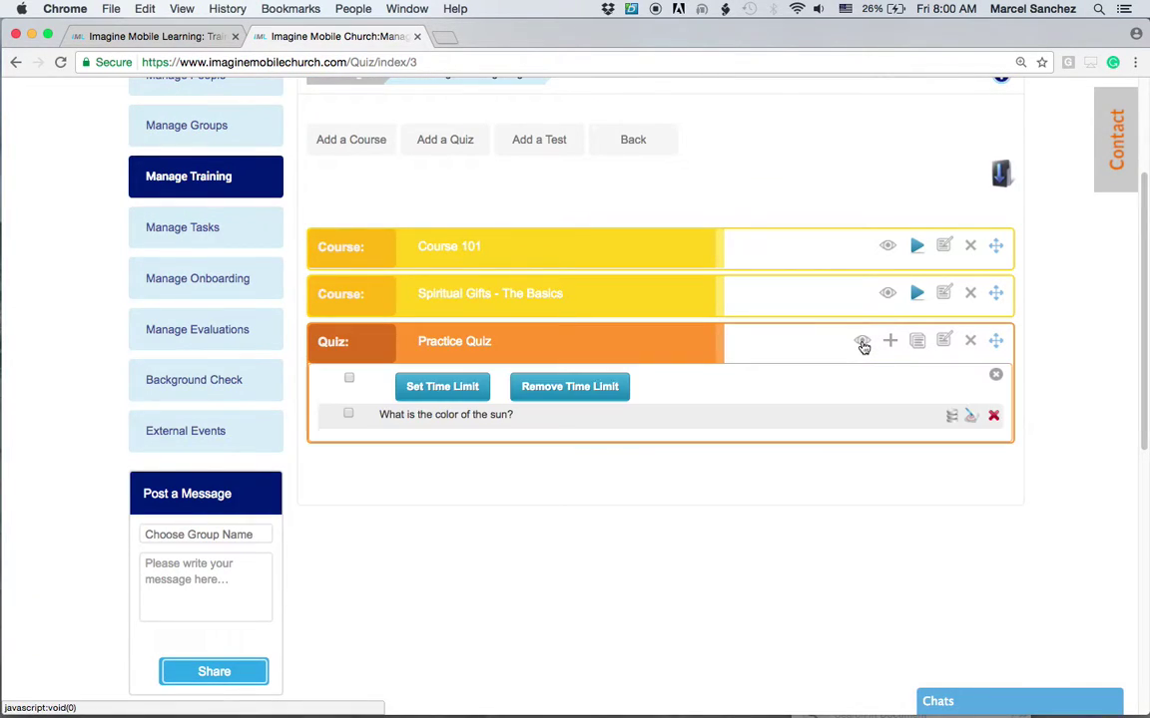
click(951, 416)
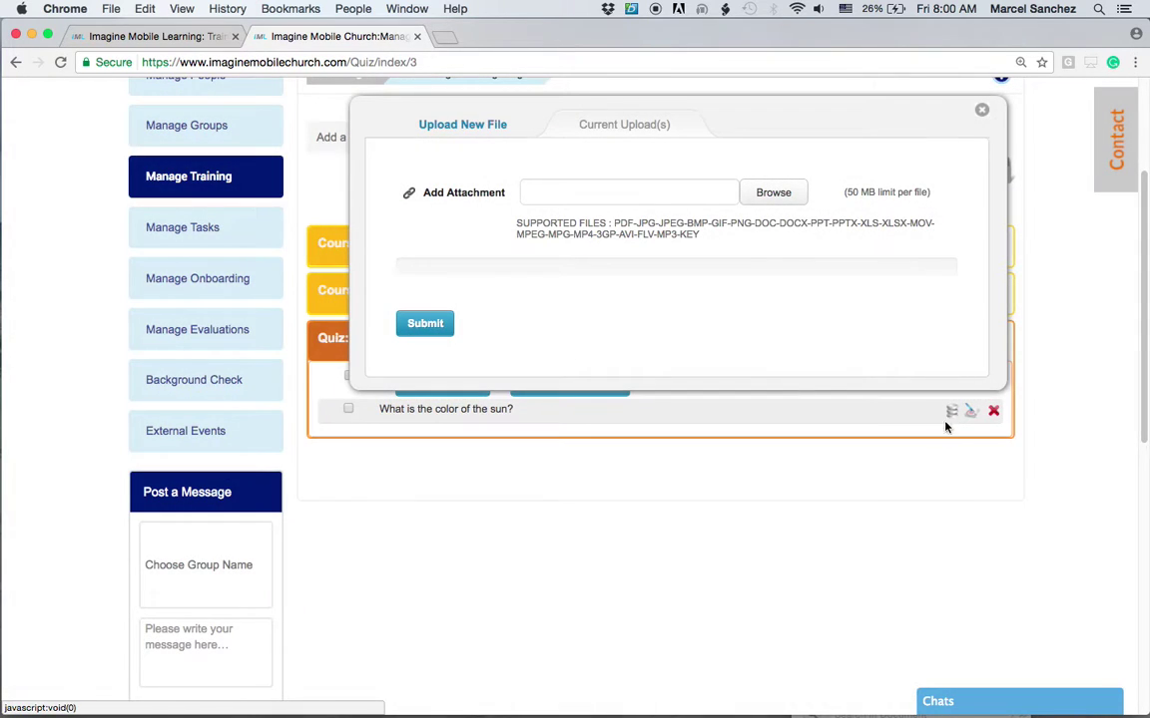
click(472, 129)
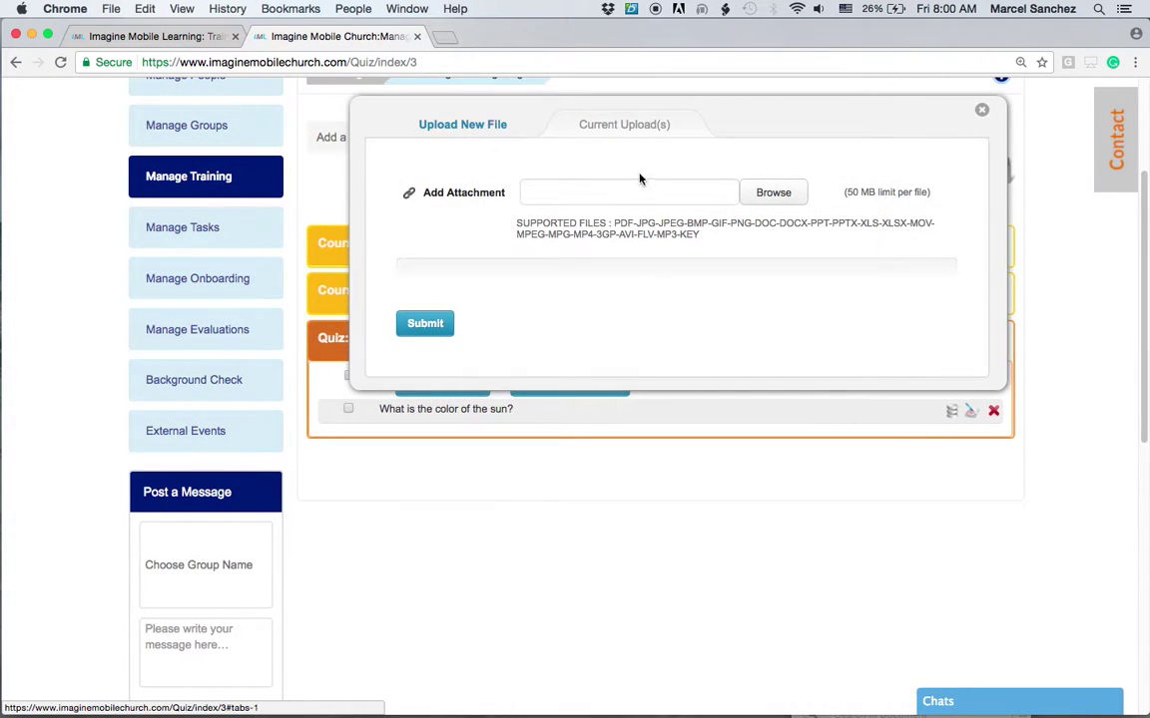
click(982, 111)
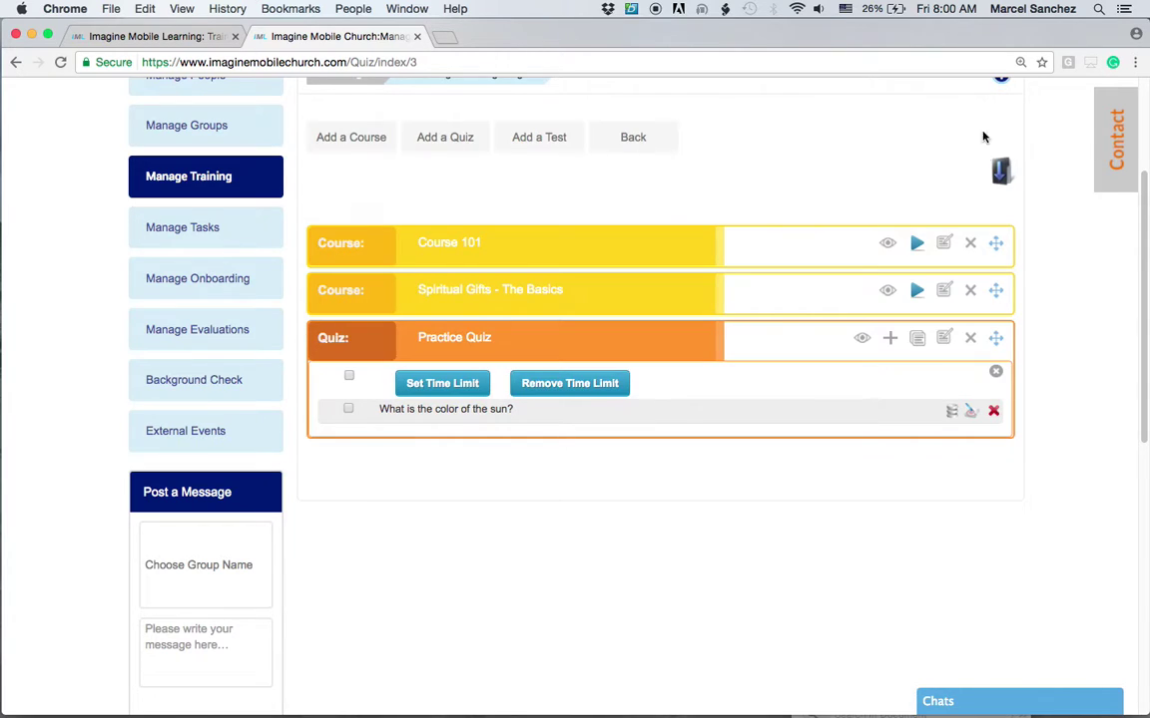
Open the saved multiple choice question for editing, review its settings, and close the question list.
click(973, 412)
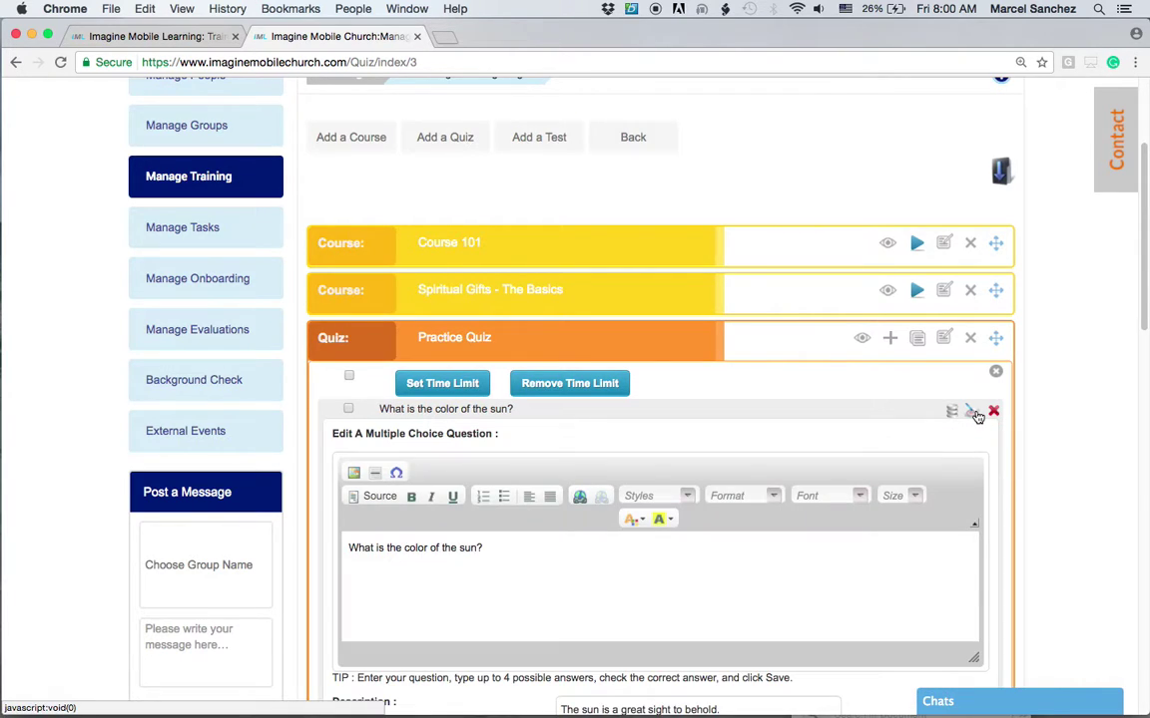
scroll(987, 449, down, 5)
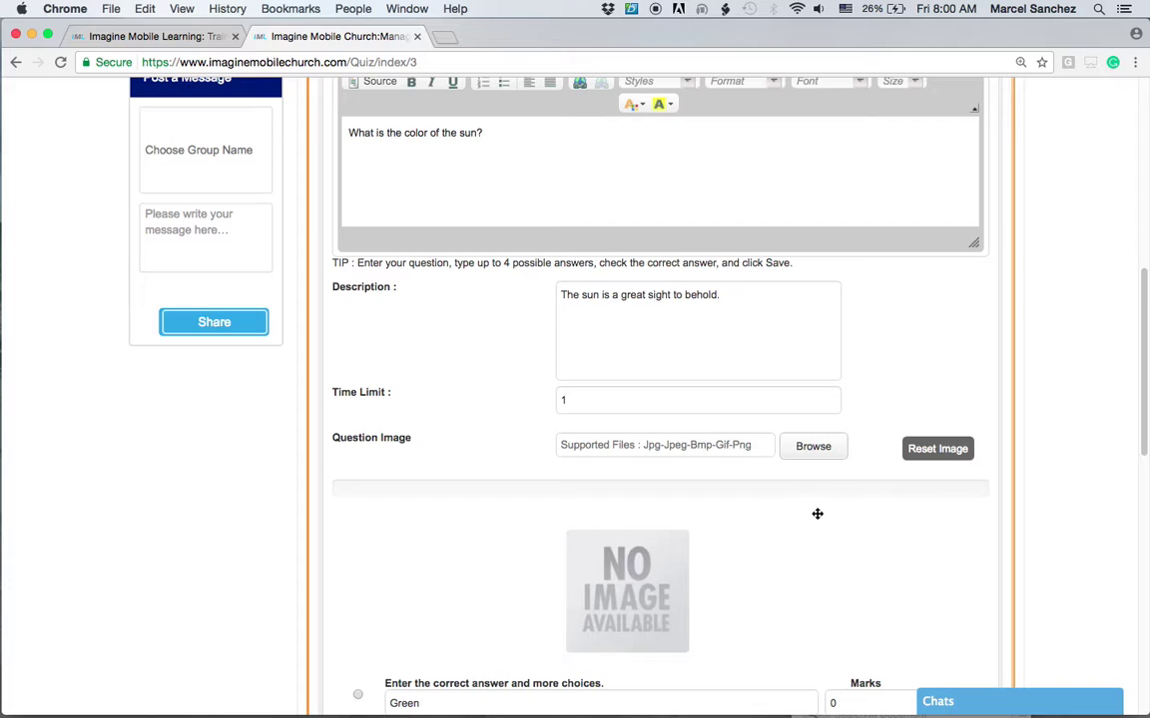
scroll(817, 511, up, 5)
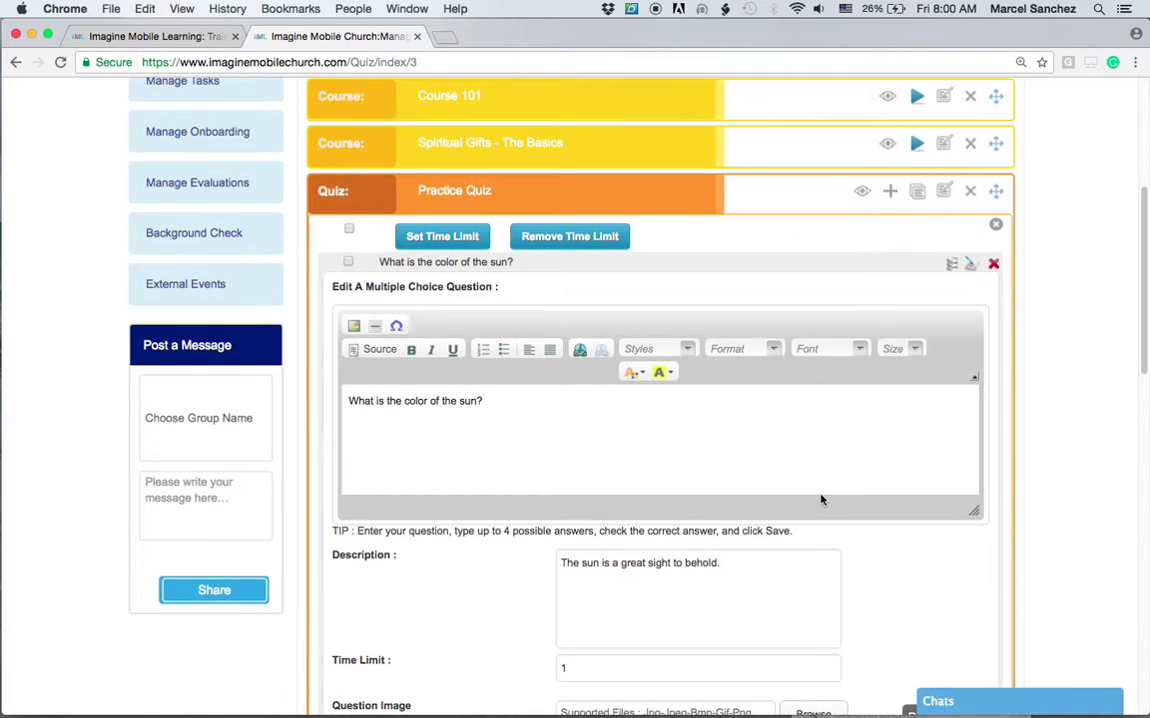
click(997, 227)
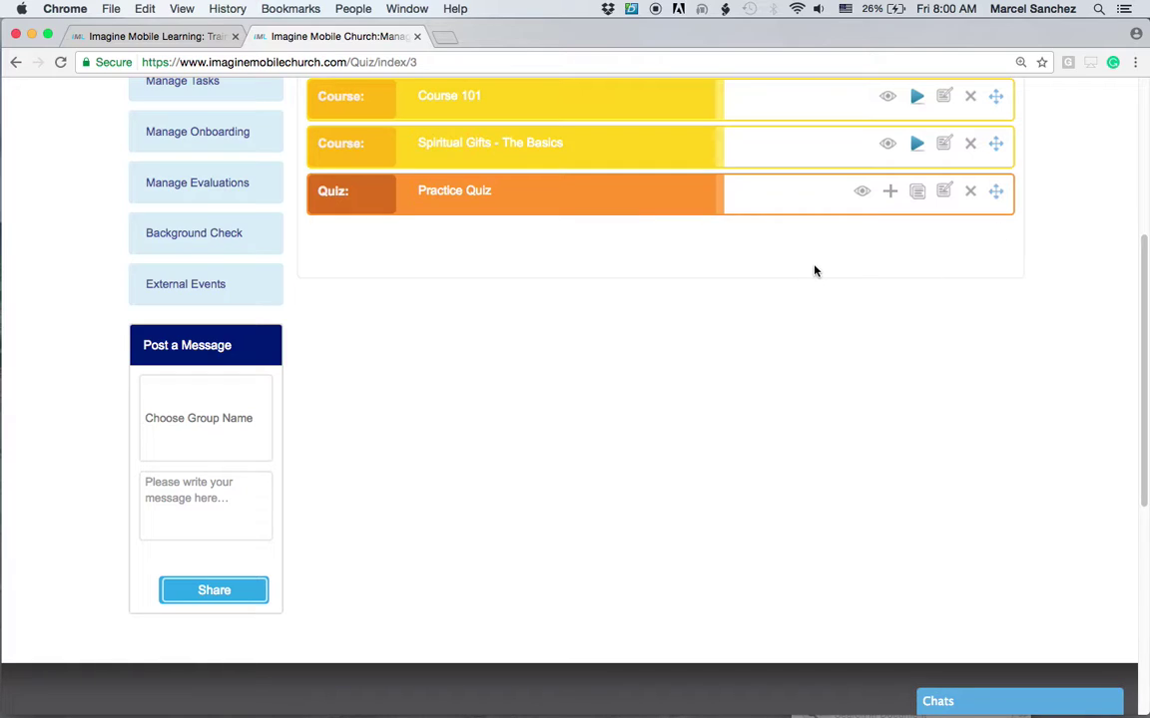
Add a fill-in-the-blanks question to the Practice Quiz with the statement "The color of the sun is {{yellow}}".
click(891, 192)
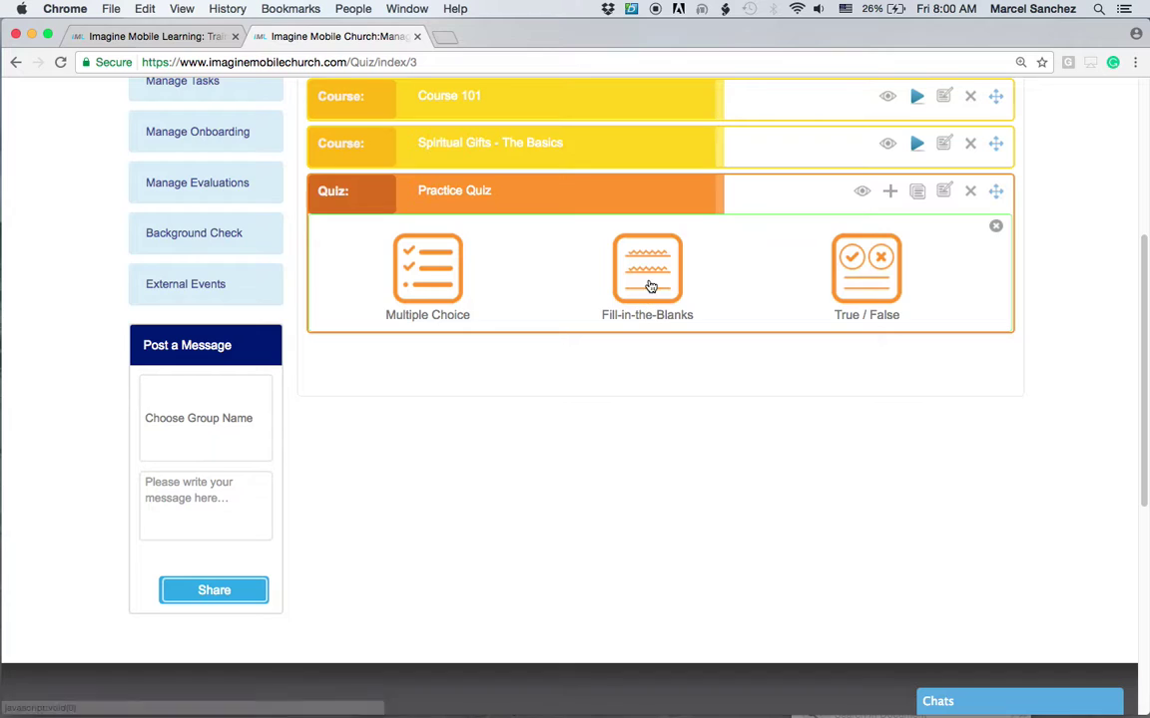
click(651, 278)
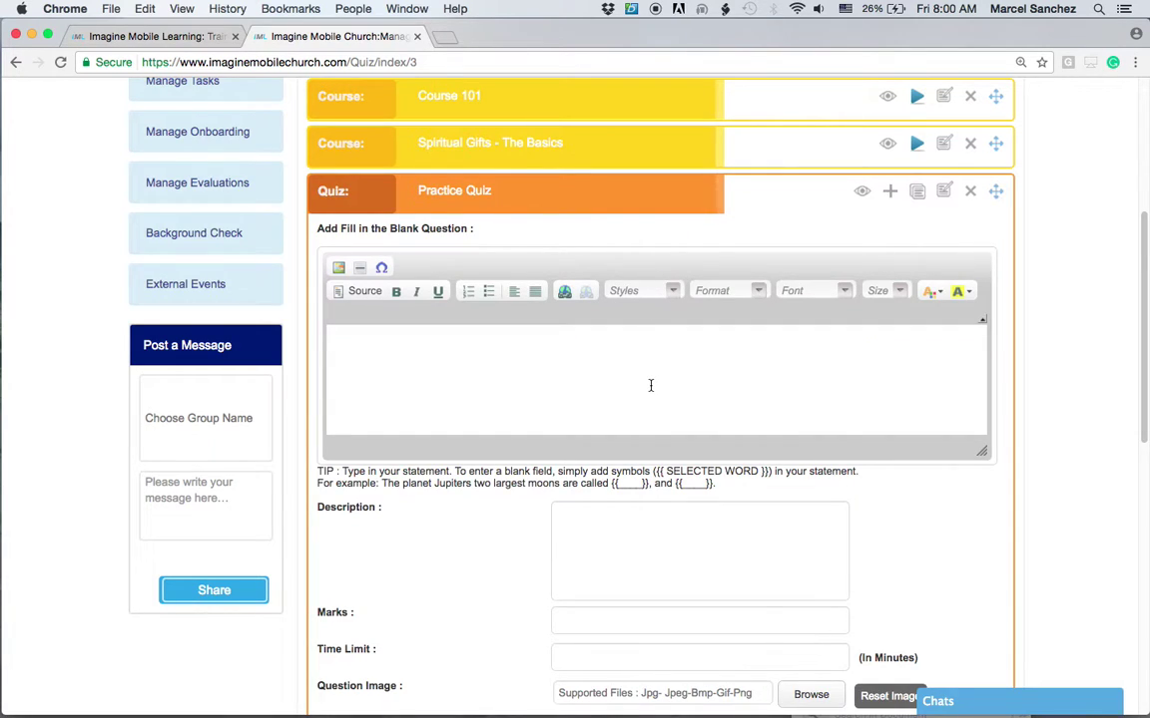
click(438, 349)
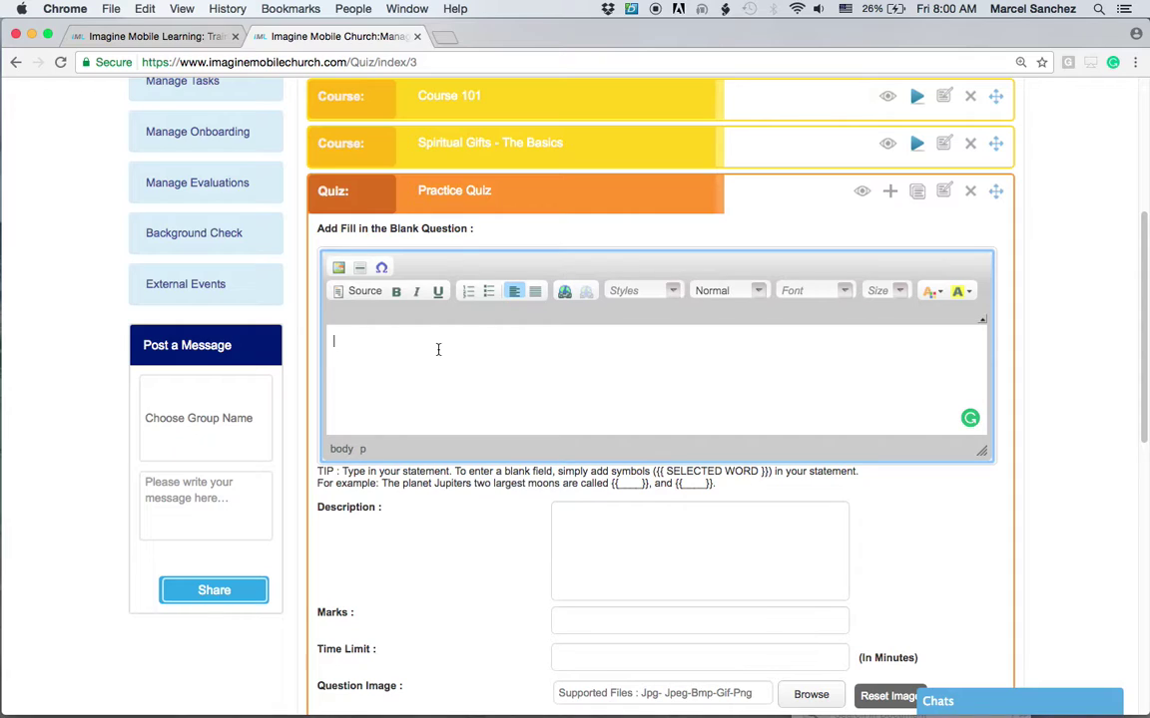
text(The color of the sun )
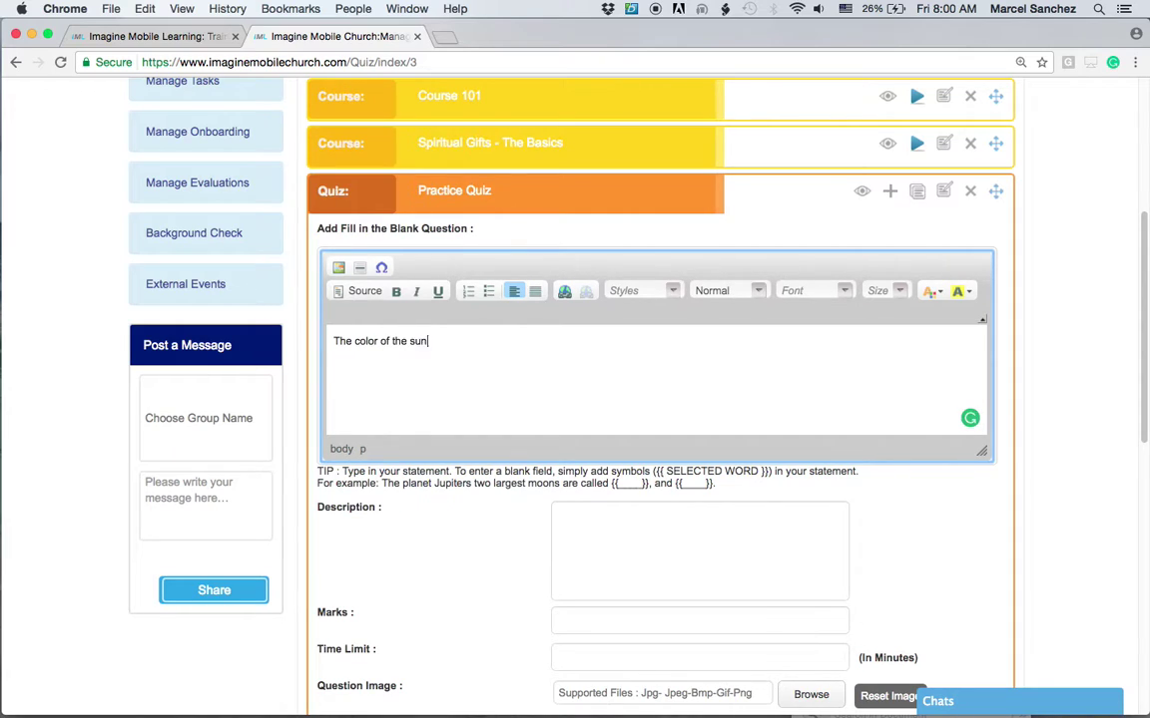
text(is)
drag(611, 484, 641, 483)
click(480, 344)
text({{yellow)
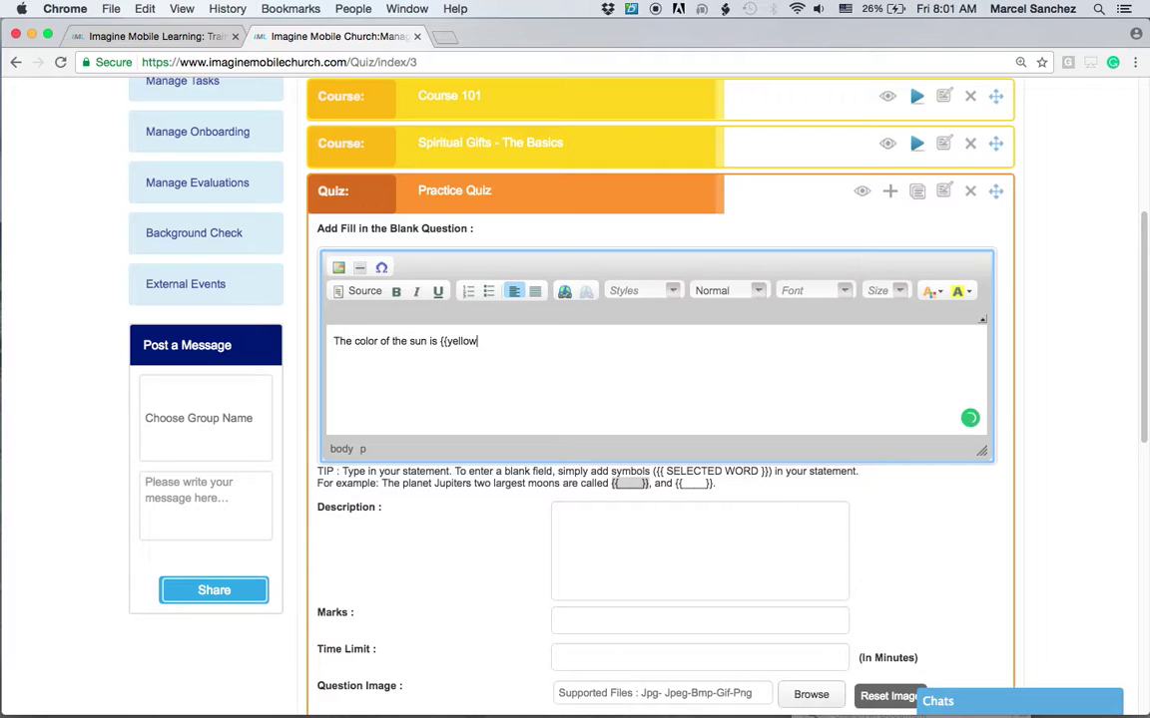
Underline the word "yellow" inside the double braces of the statement.
double_click(456, 340)
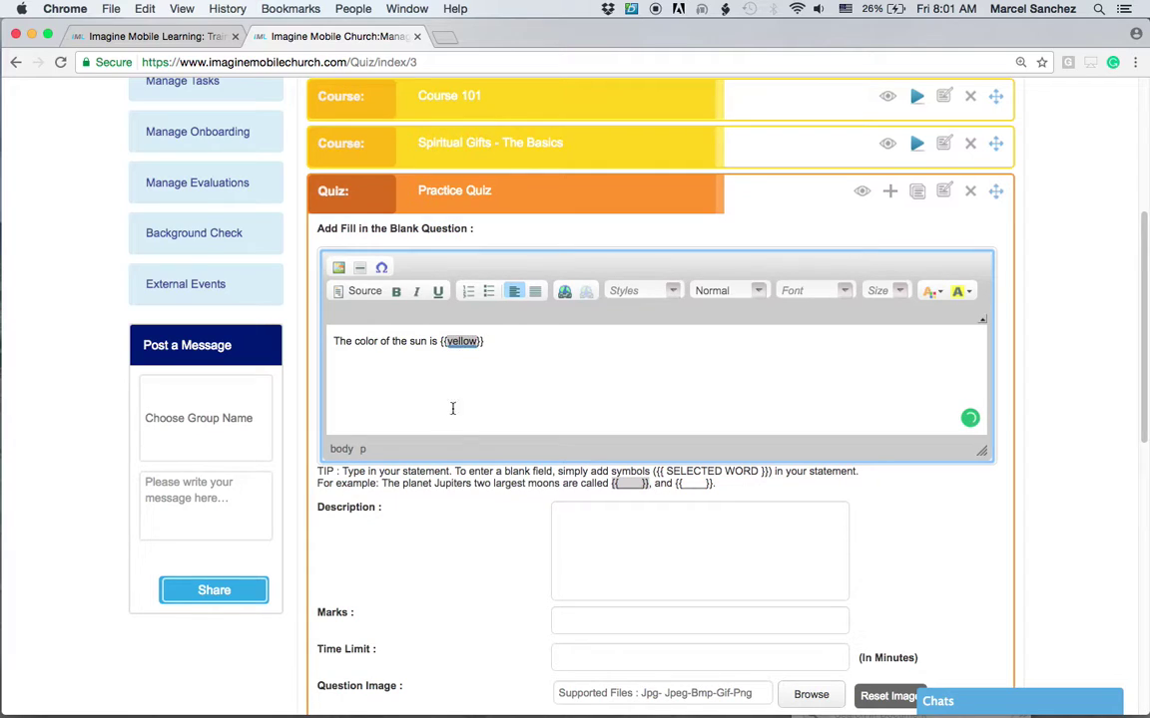
click(438, 291)
click(531, 364)
Give the fill-in-the-blank question 10 marks and a time limit of 1 minute, and save it.
click(616, 531)
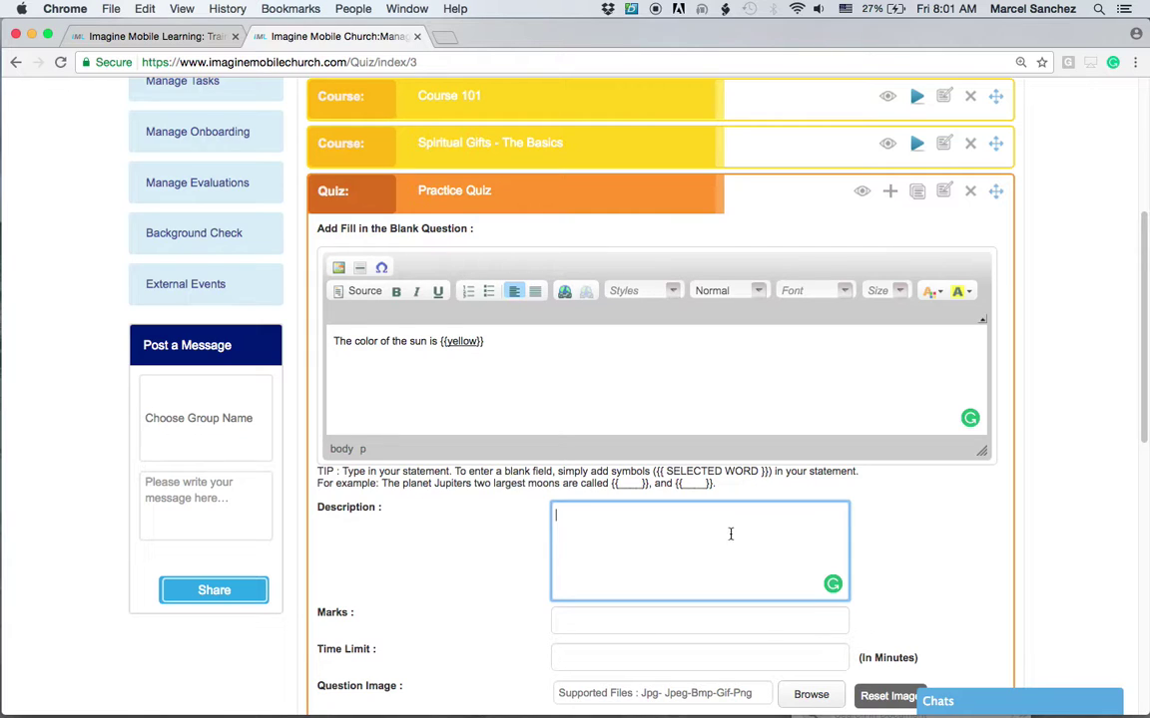
scroll(843, 540, down, 3)
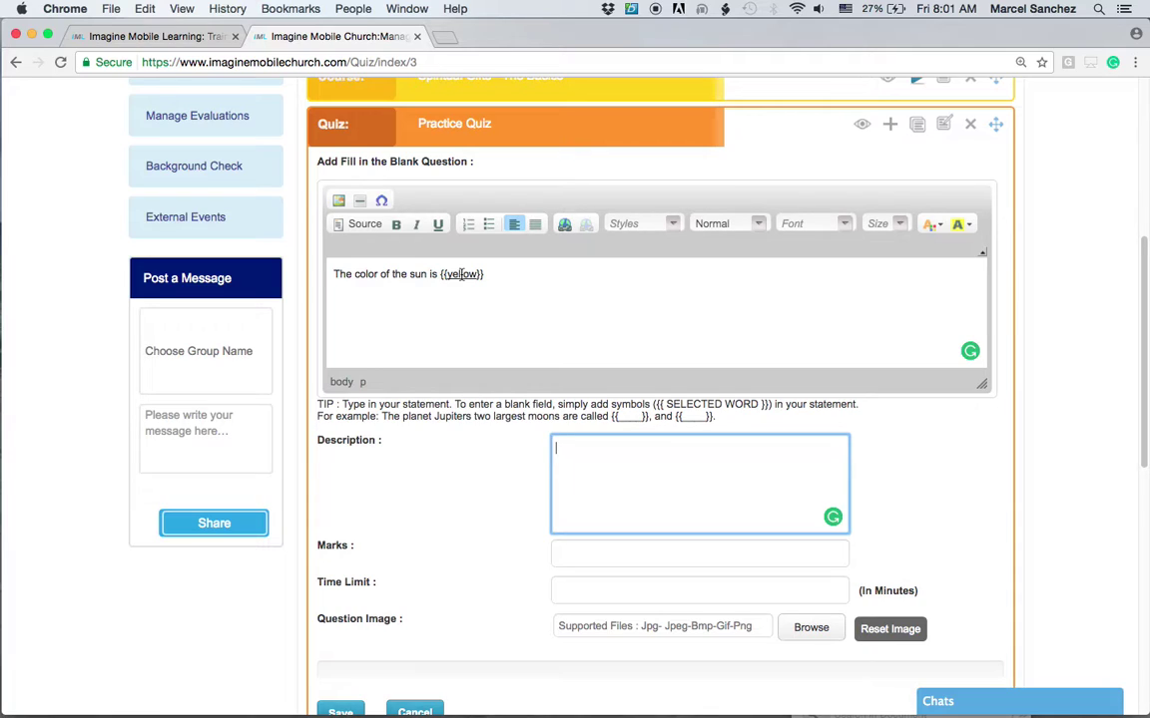
click(600, 554)
text(10)
click(684, 589)
text(1)
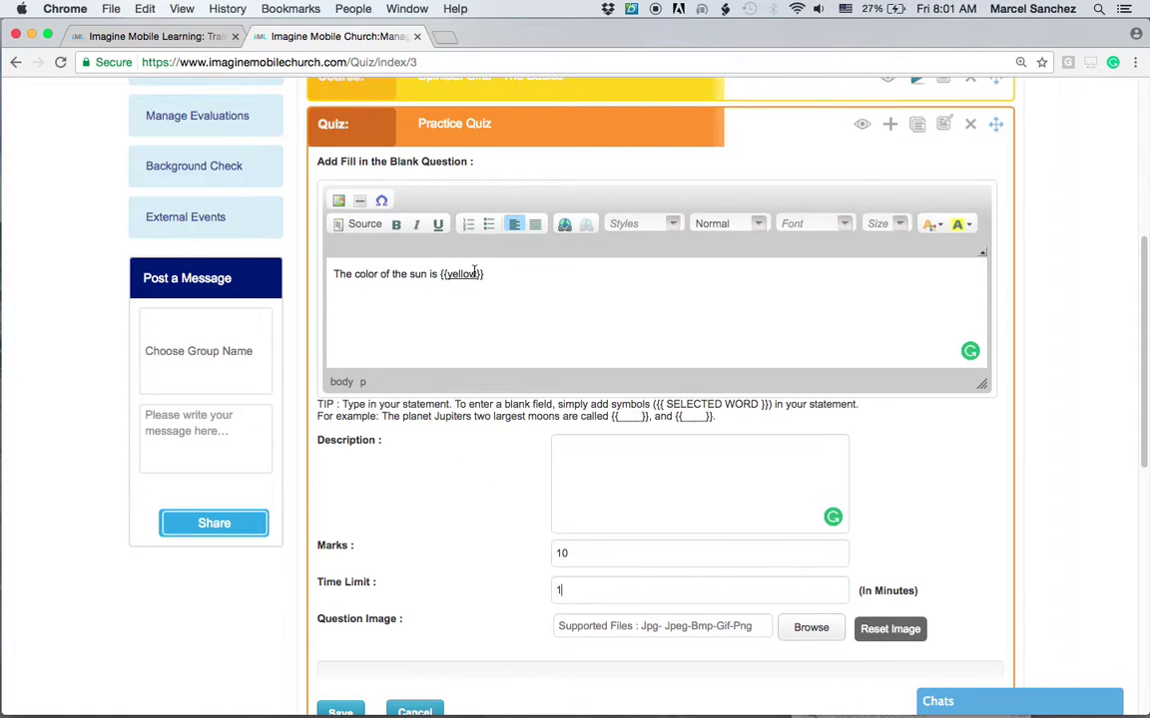
scroll(464, 480, down, 2)
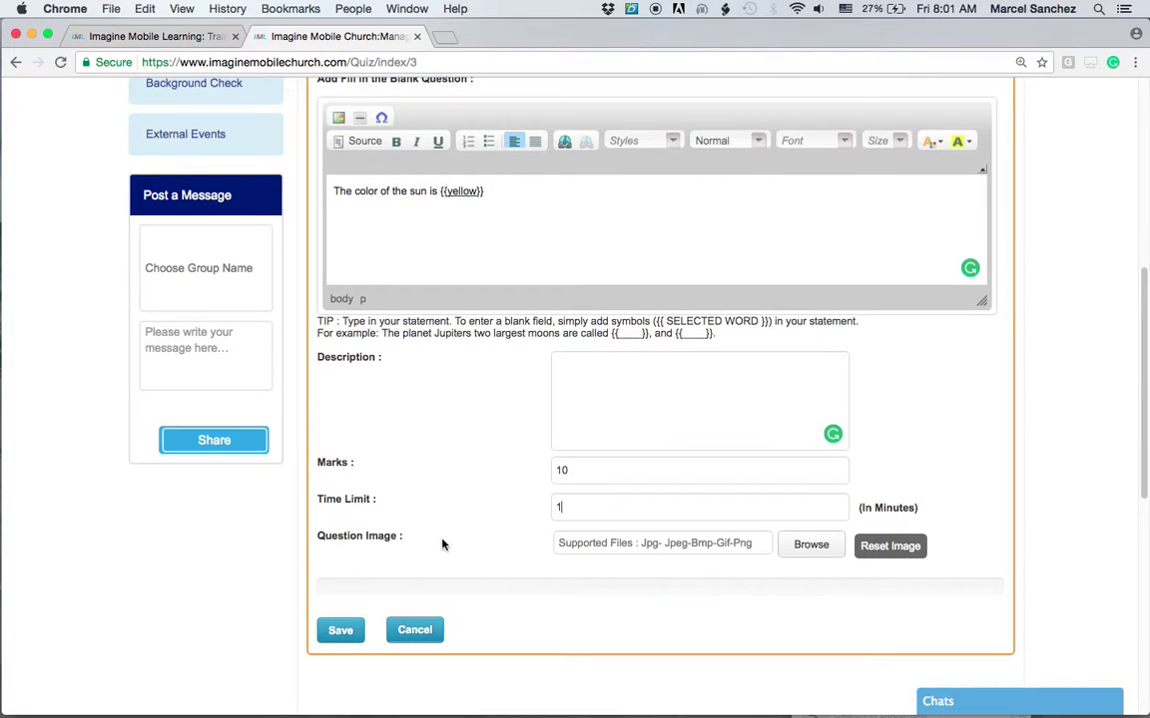
click(340, 631)
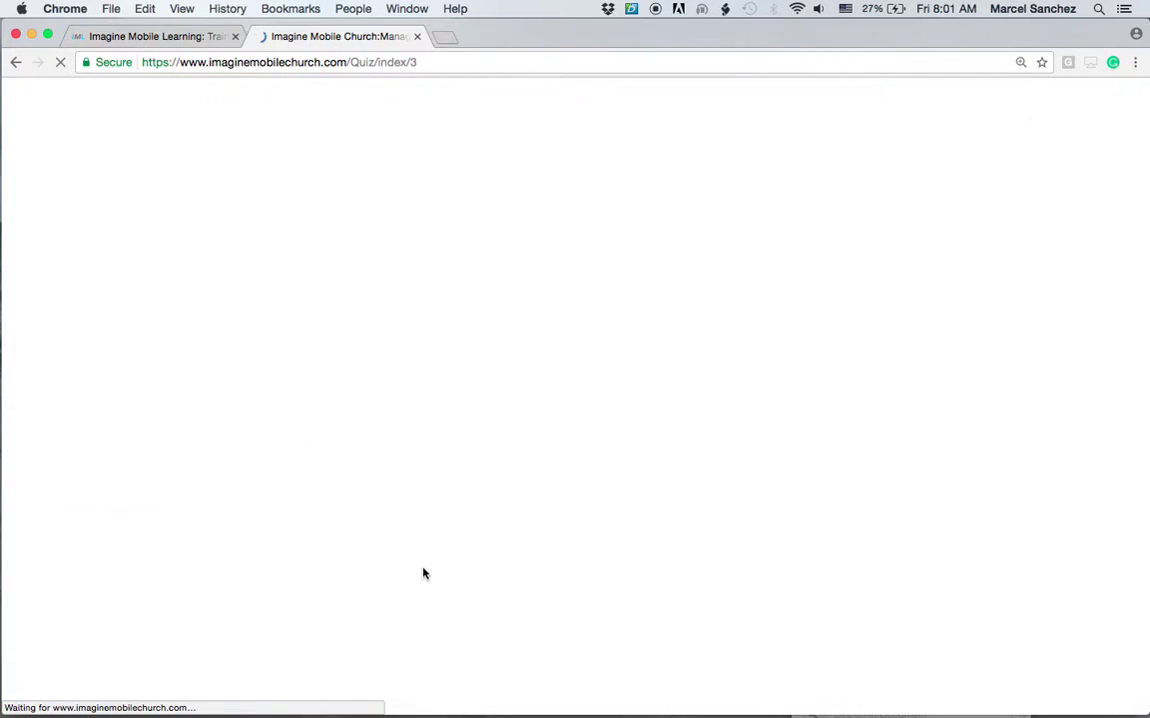
Add a true/false question to the Practice Quiz with the statement "The color of the sun is yellow.".
scroll(485, 541, up, 5)
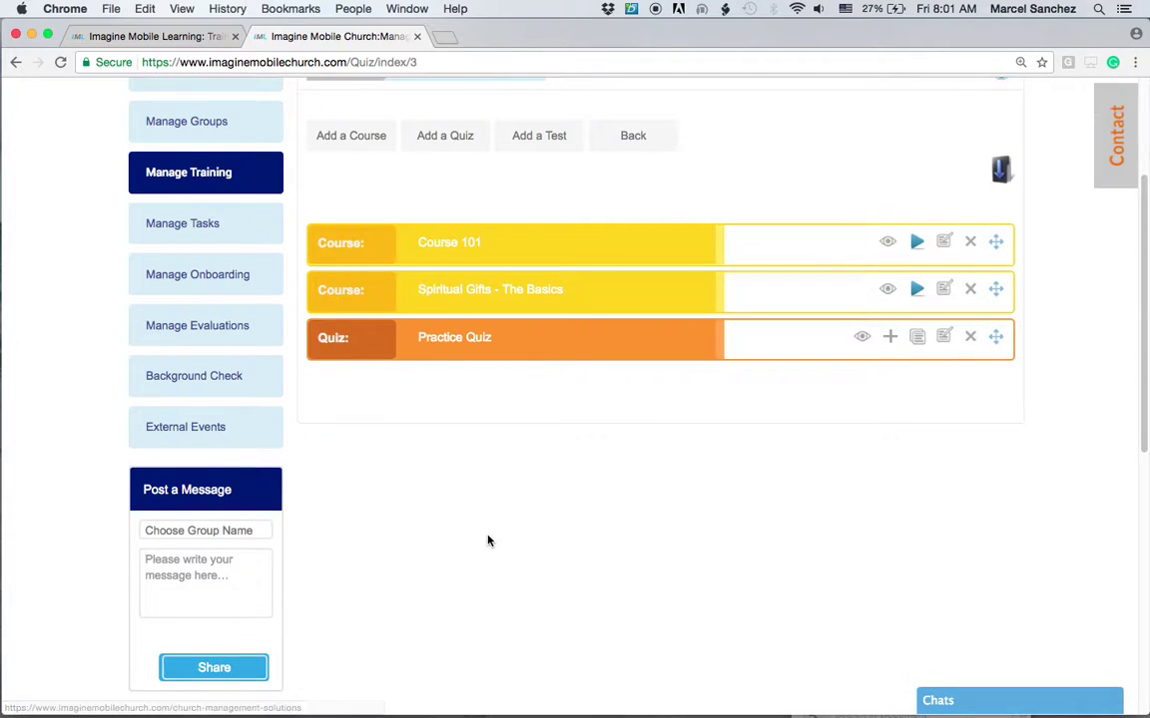
scroll(488, 540, up, 1)
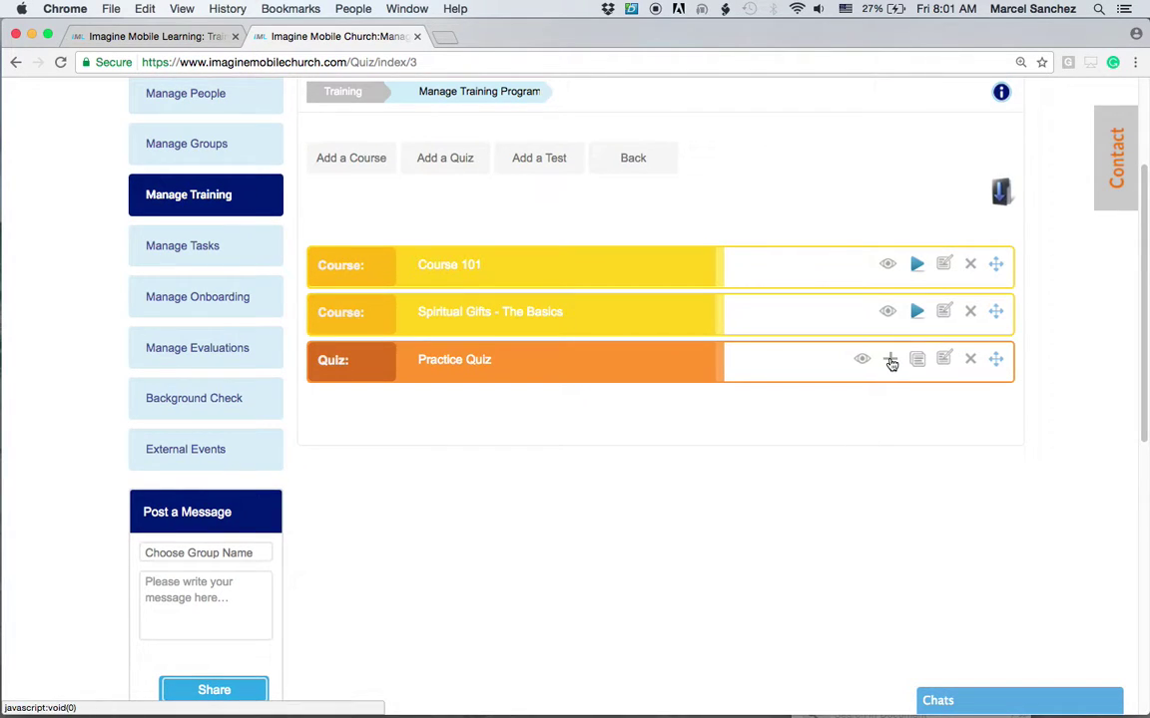
click(890, 361)
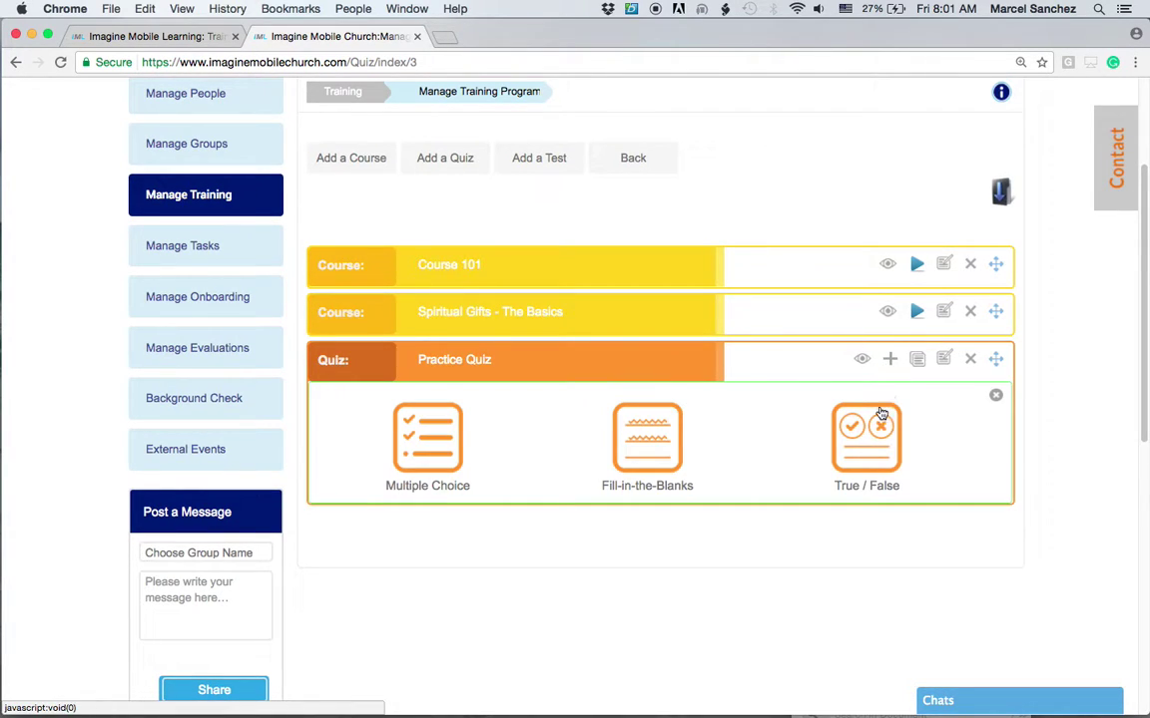
click(863, 445)
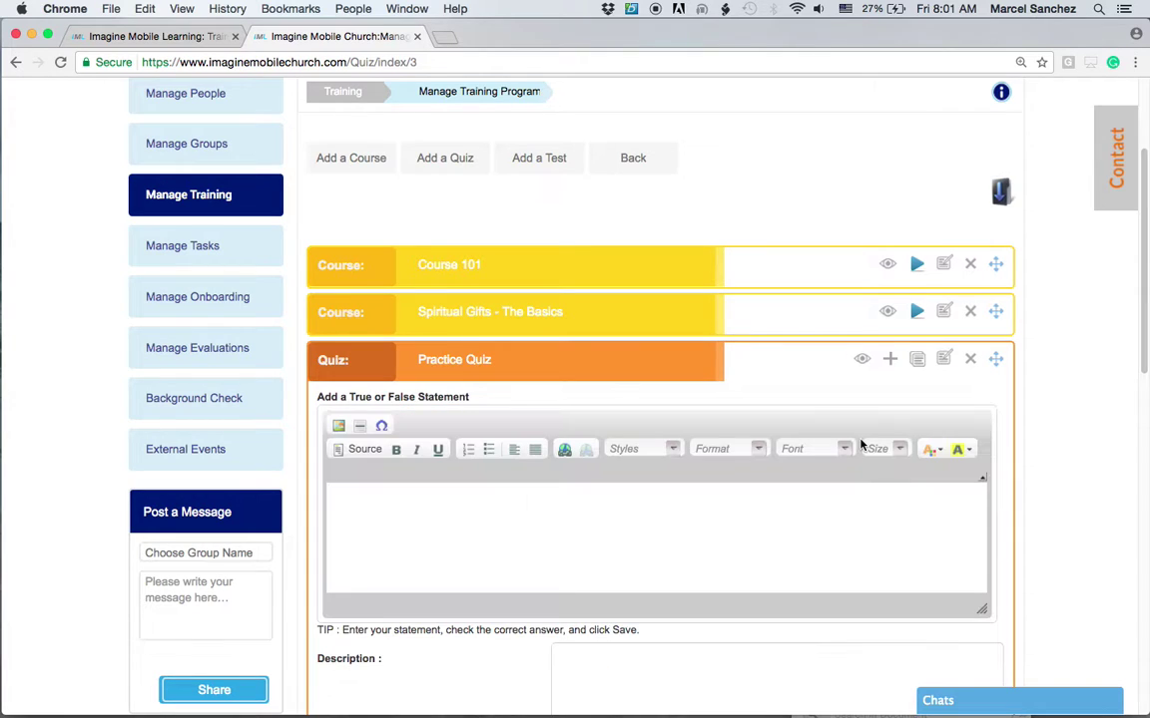
scroll(768, 589, down, 2)
click(478, 472)
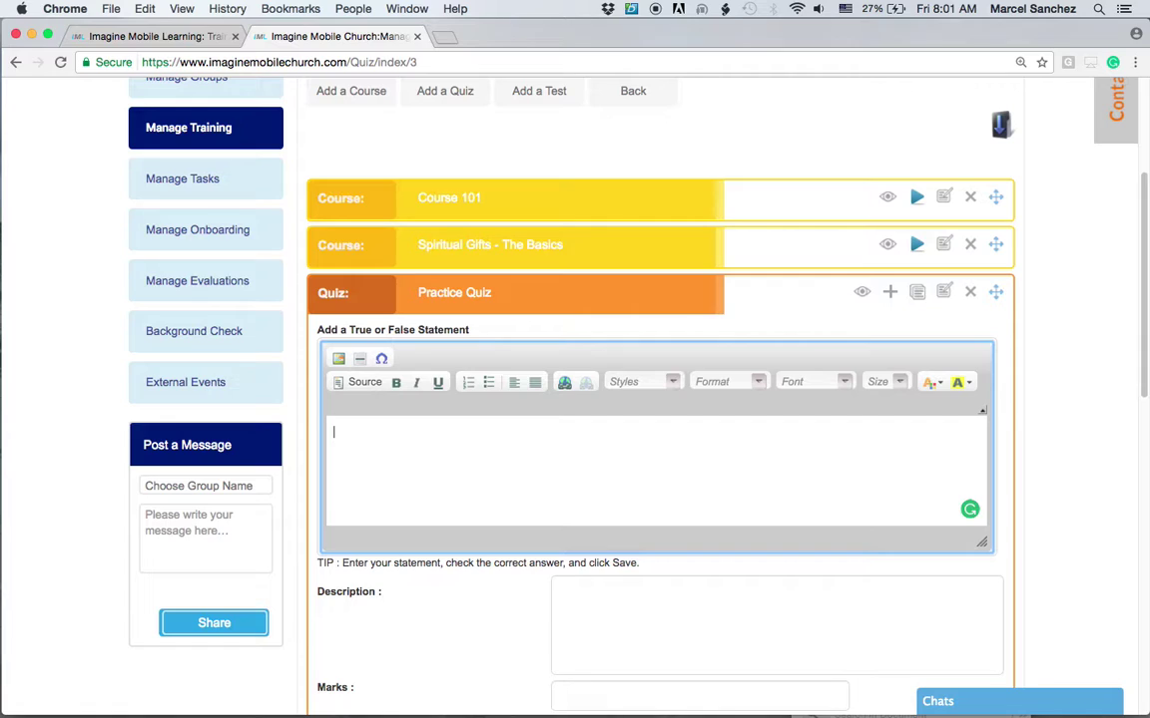
text(The color of the)
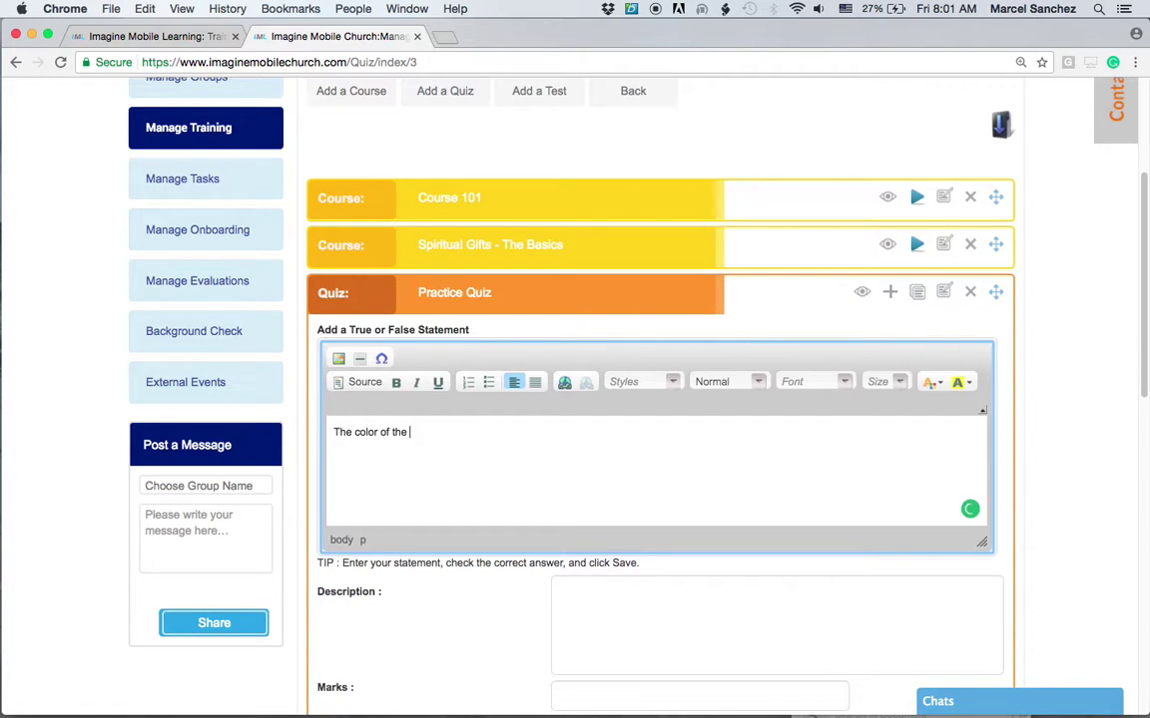
text( sun is yellow.)
Set the true/false statement's marks to 10 and its time limit to 1 minute.
scroll(448, 548, down, 3)
click(577, 493)
scroll(501, 589, down, 2)
click(566, 475)
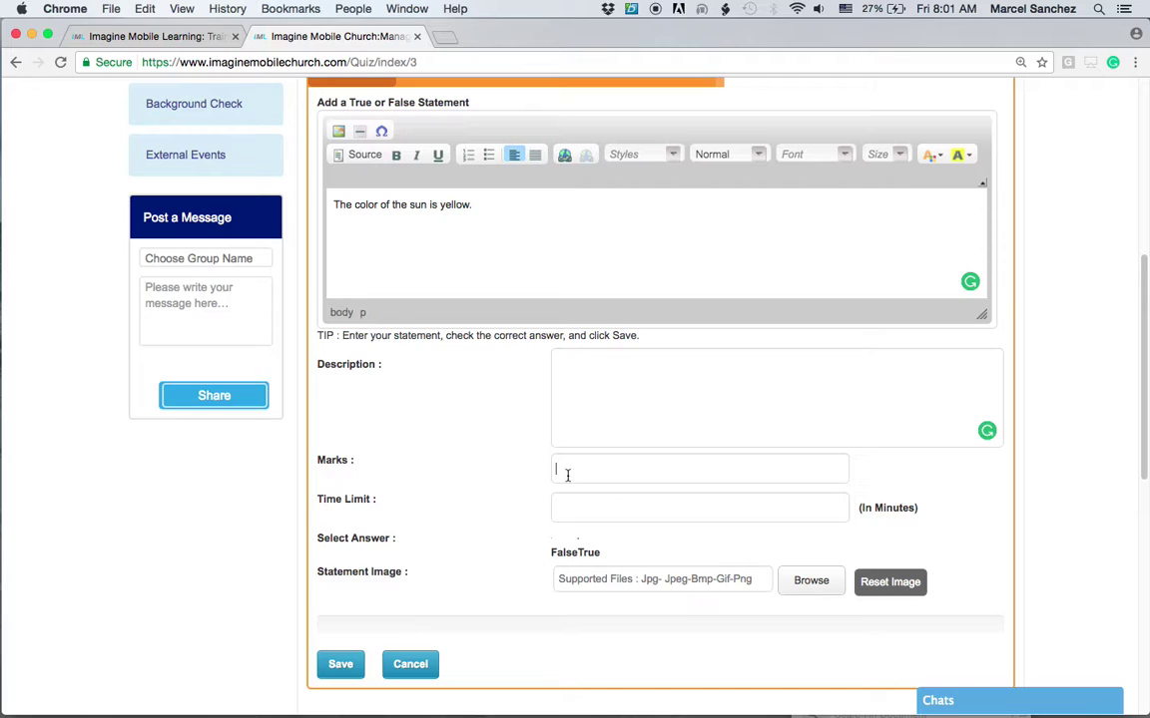
text(10)
click(584, 508)
text(1)
Select True as the correct answer and save the true/false question.
key(super+minus)
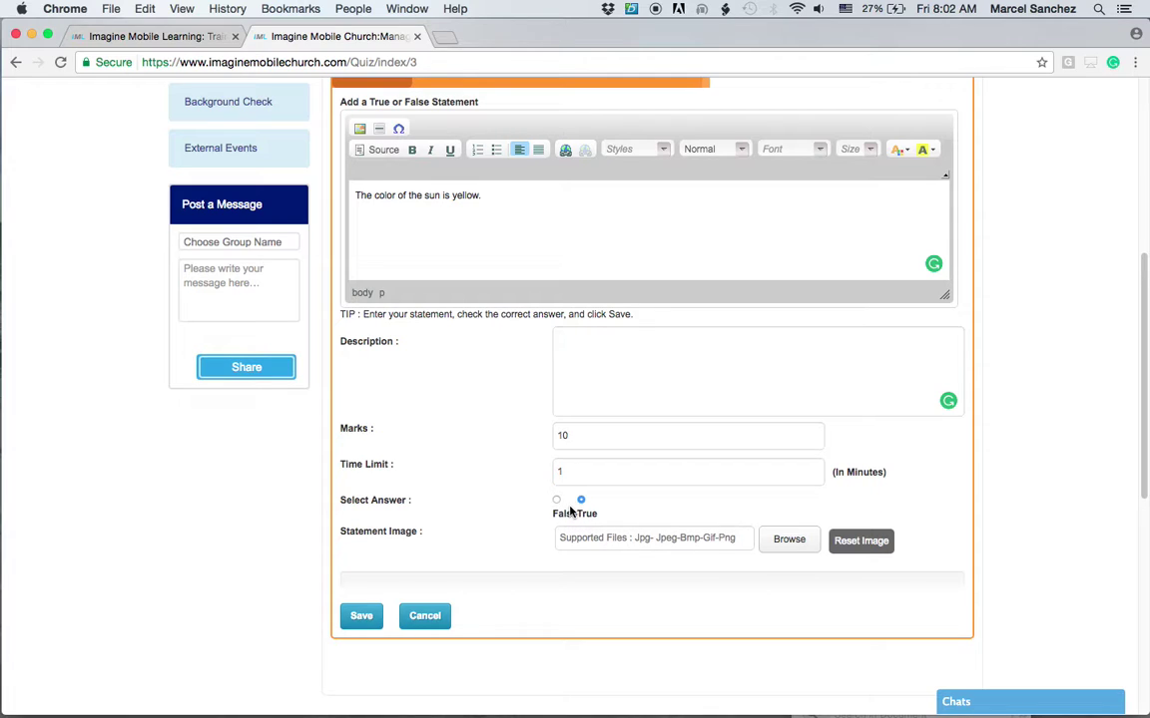
click(361, 616)
key(super+equal)
Review the Practice Quiz's question list and the selection box of the fill-in-the-blank question, and close the list.
scroll(357, 620, up, 5)
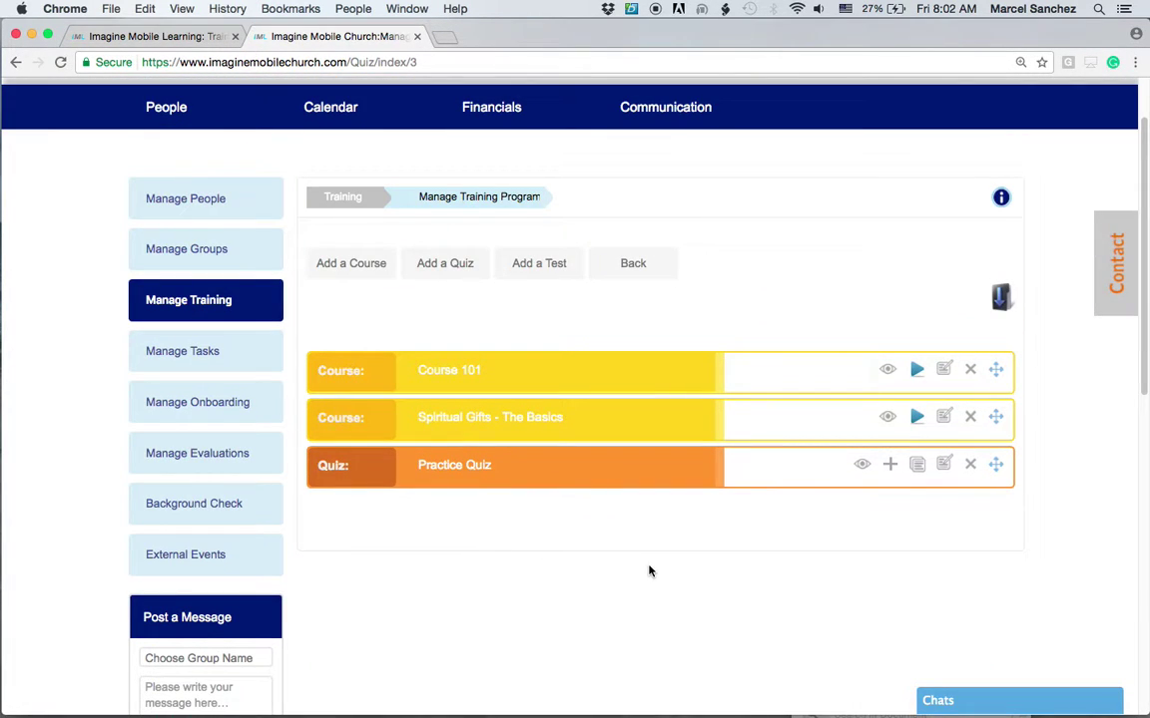
click(862, 465)
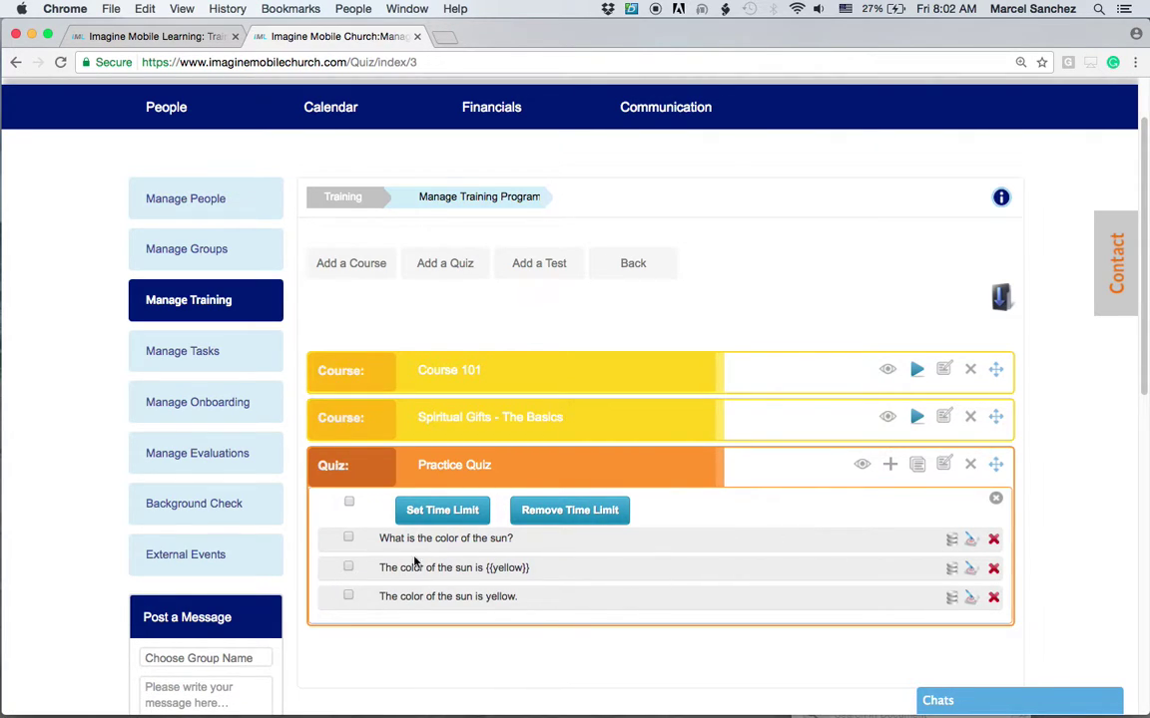
click(347, 568)
click(996, 502)
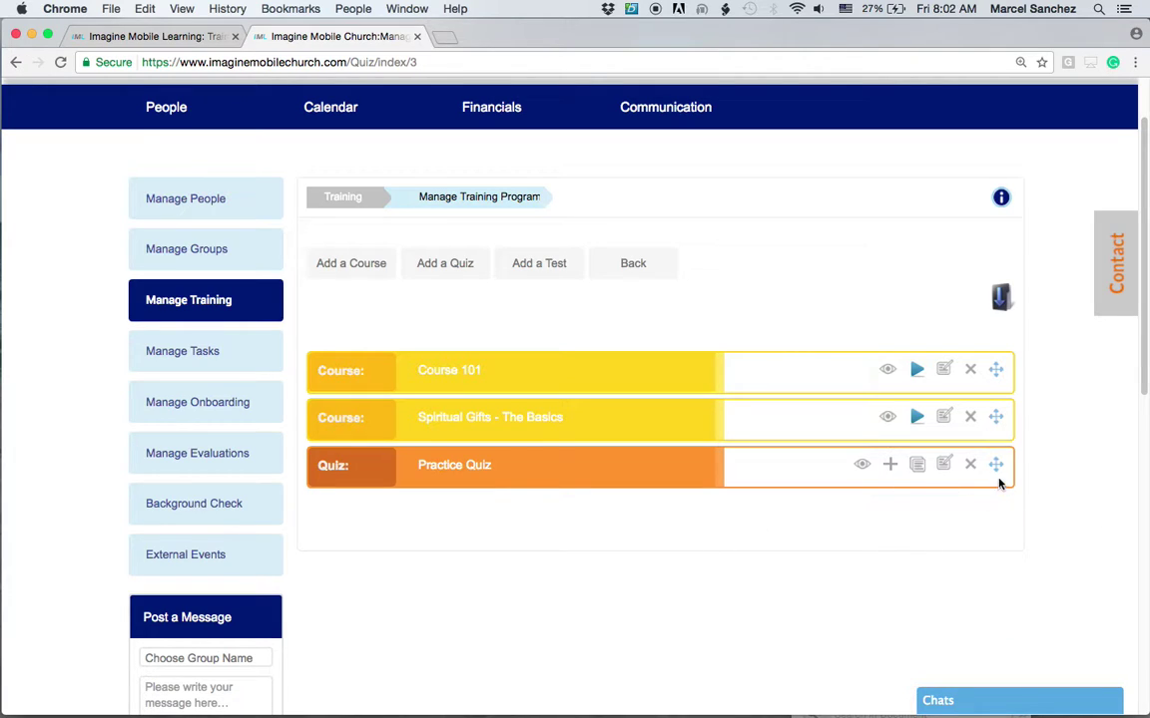
mouse_move(996, 463)
mouse_down()
mouse_move(998, 418)
mouse_move(998, 486)
mouse_up()
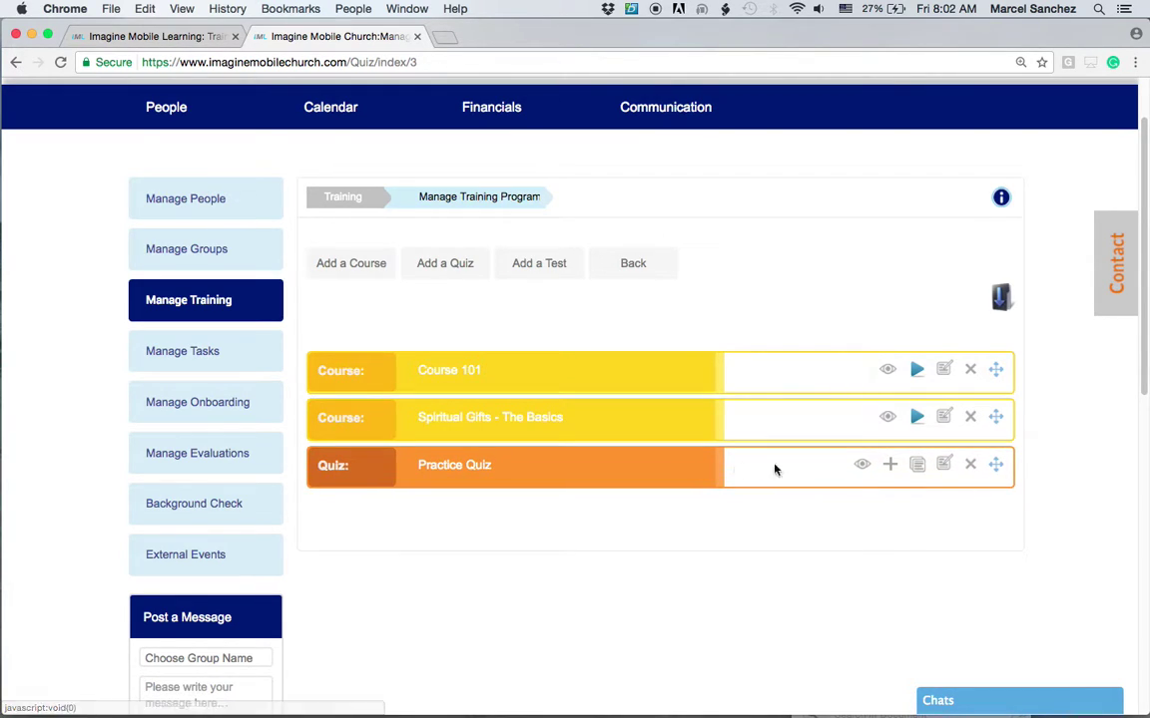